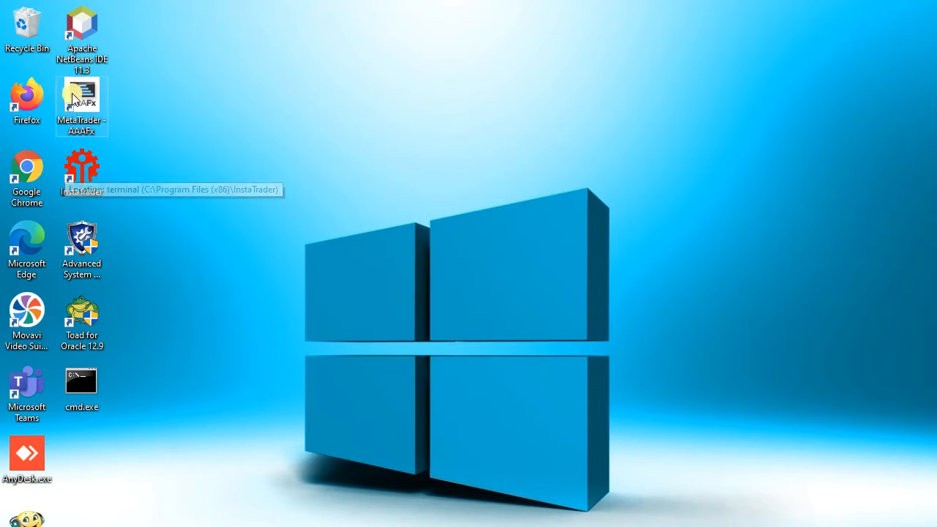
Launch Apache NetBeans from the desktop shortcut and close the Start Page.
{"action": "left_click", "coordinate": [81, 36]}
{"action": "double_click", "coordinate": [79, 41]}
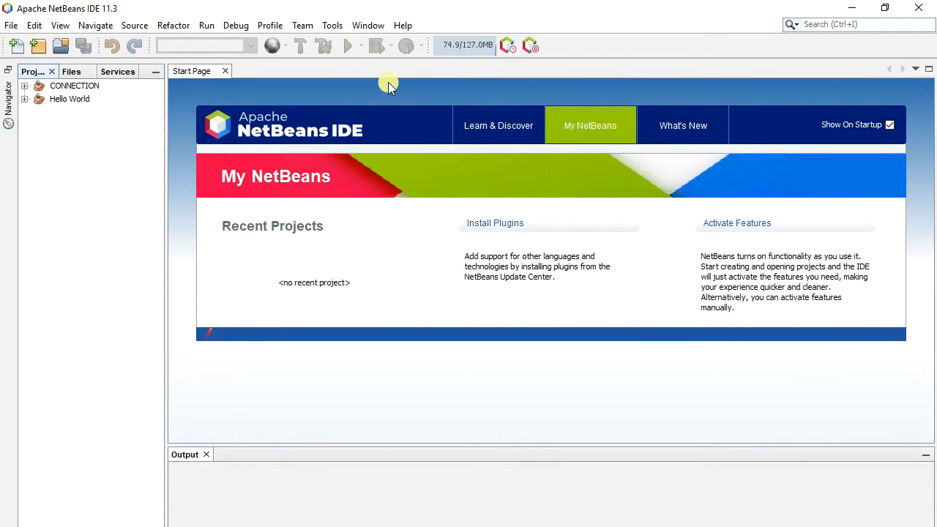
{"action": "left_click", "coordinate": [230, 71]}
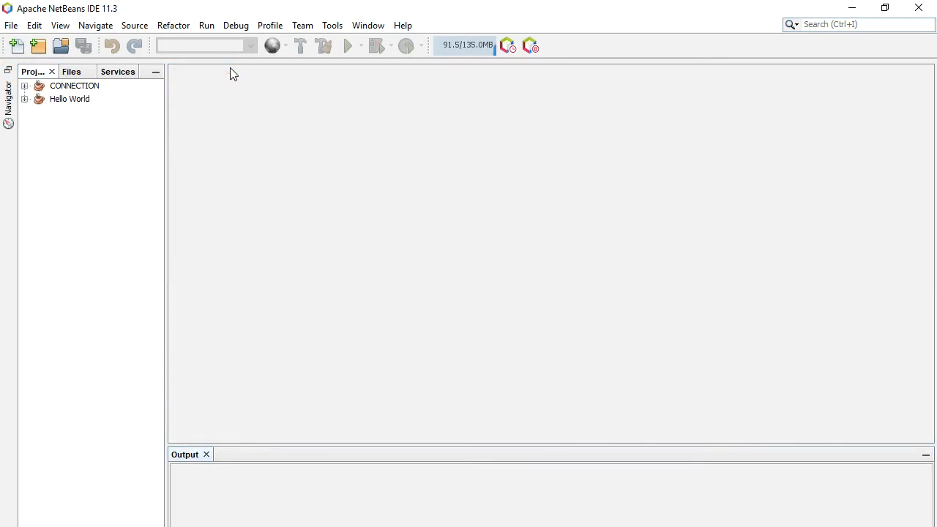
Dismiss the Project Problems warning for the CONNECTION project and reach the File menu.
{"action": "left_click", "coordinate": [10, 25]}
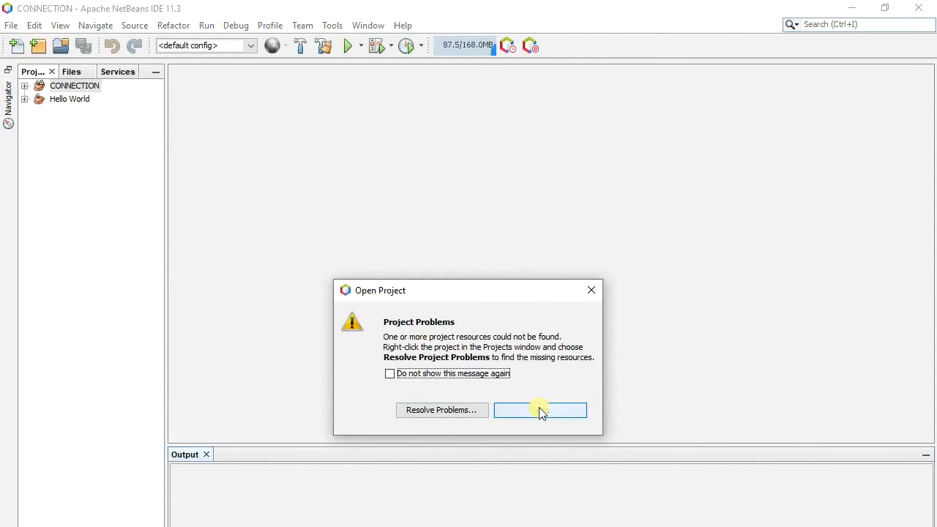
{"action": "left_click", "coordinate": [539, 410]}
{"action": "left_click", "coordinate": [10, 26]}
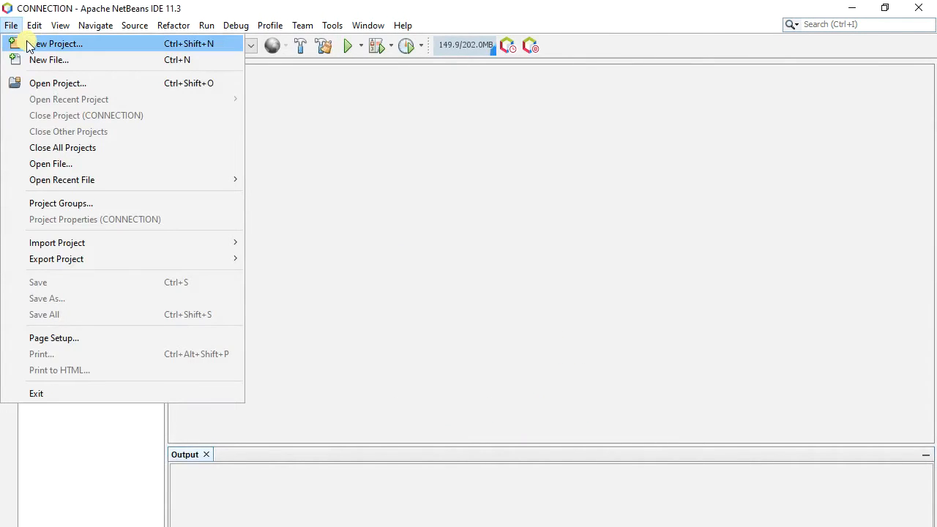
Create a new Java with Ant > Java Application project named JDBC.
{"action": "left_click", "coordinate": [30, 36]}
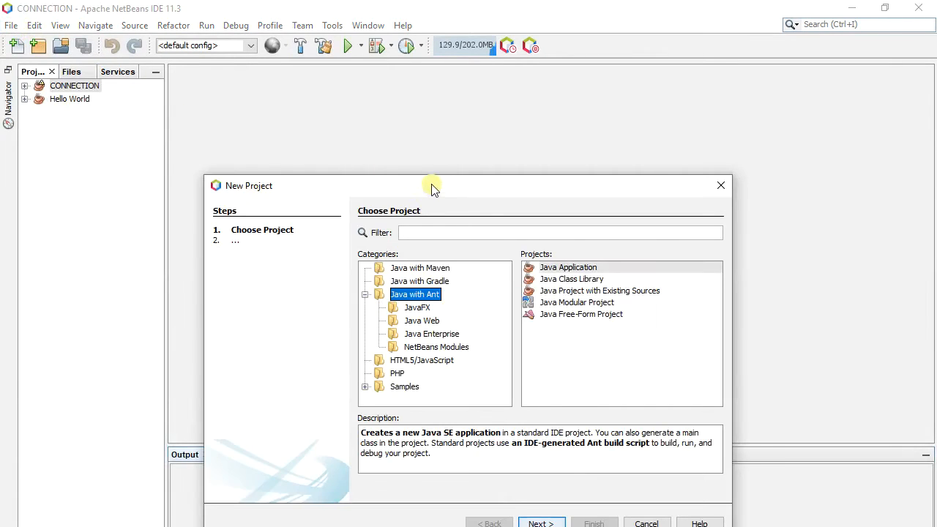
{"action": "left_click_drag", "start_coordinate": [432, 184], "coordinate": [432, 93]}
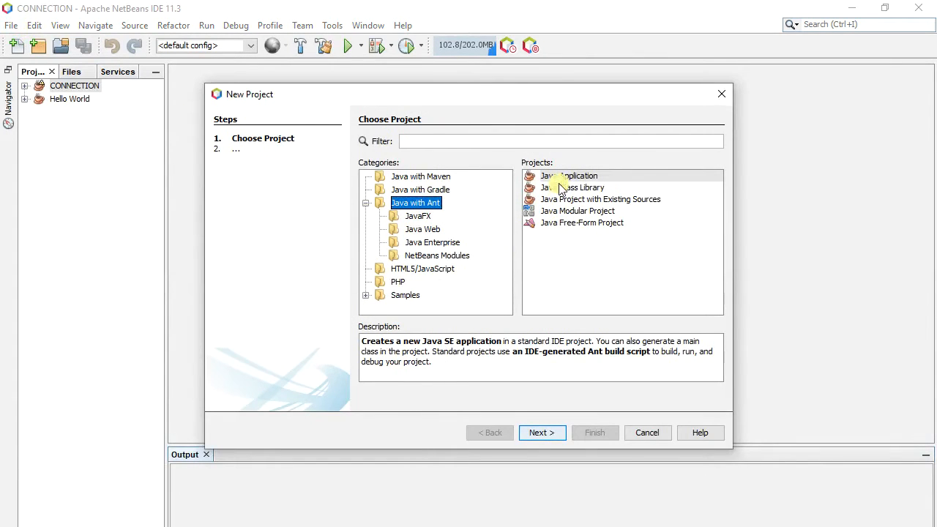
{"action": "left_click", "coordinate": [421, 203]}
{"action": "left_click", "coordinate": [568, 176]}
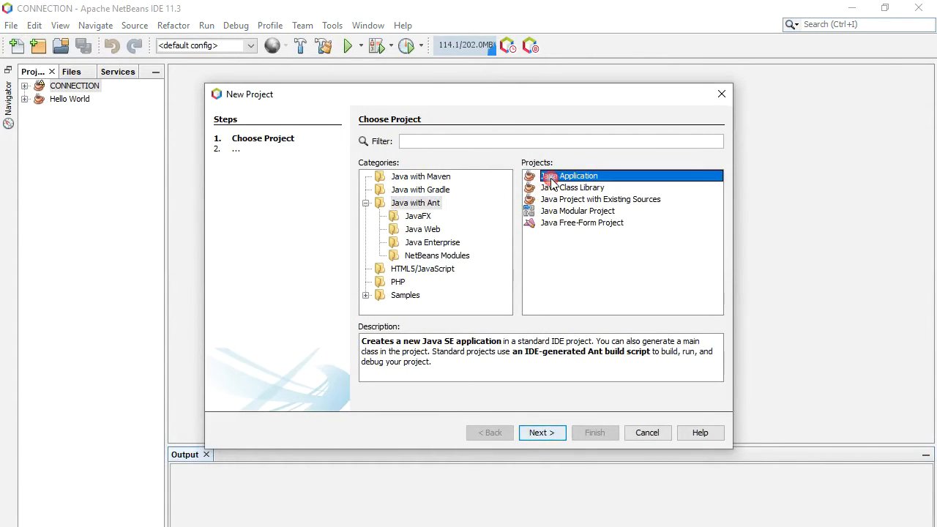
{"action": "left_click", "coordinate": [542, 433]}
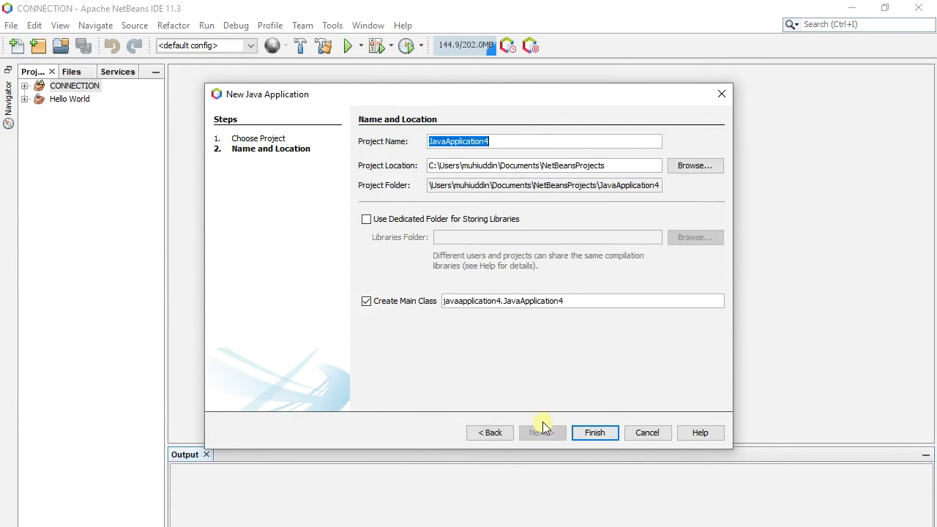
{"action": "type", "text": "JDB"}
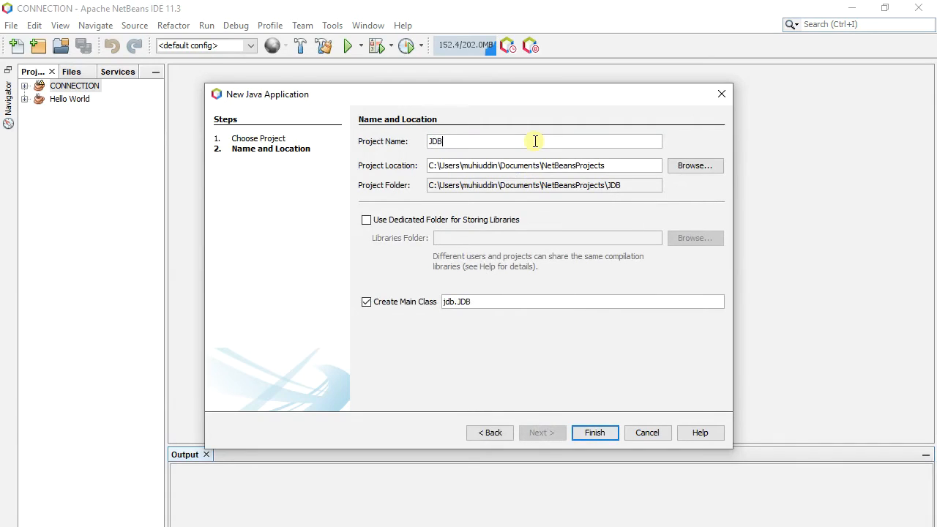
{"action": "type", "text": "C"}
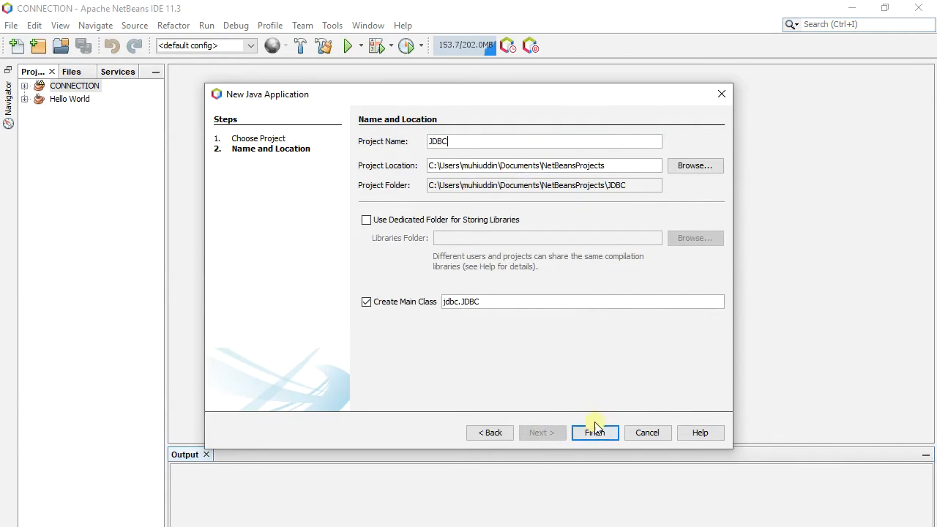
{"action": "left_click", "coordinate": [599, 438]}
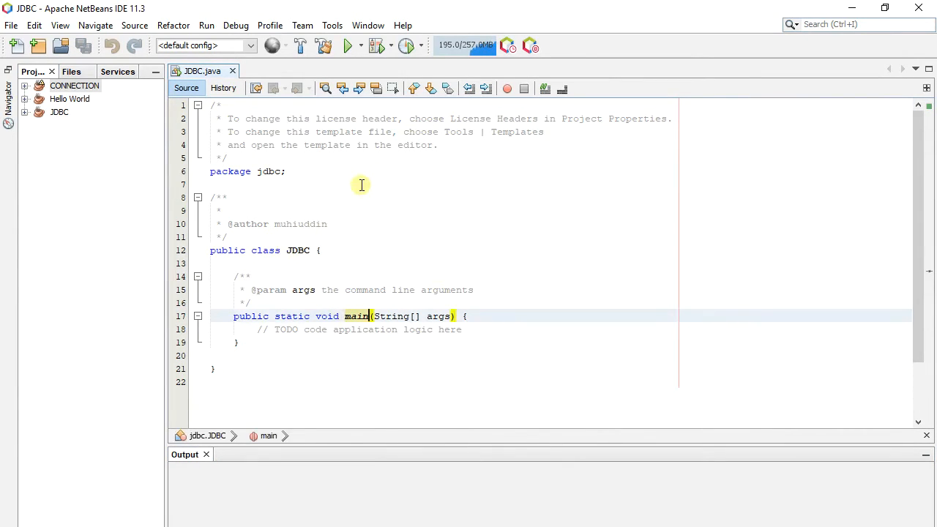
Delete the license header and author comments and move the class brace to its own line.
{"action": "left_click", "coordinate": [361, 157]}
{"action": "mouse_move", "coordinate": [229, 157]}
{"action": "left_mouse_down"}
{"action": "mouse_move", "coordinate": [196, 150]}
{"action": "mouse_move", "coordinate": [210, 104]}
{"action": "left_mouse_up"}
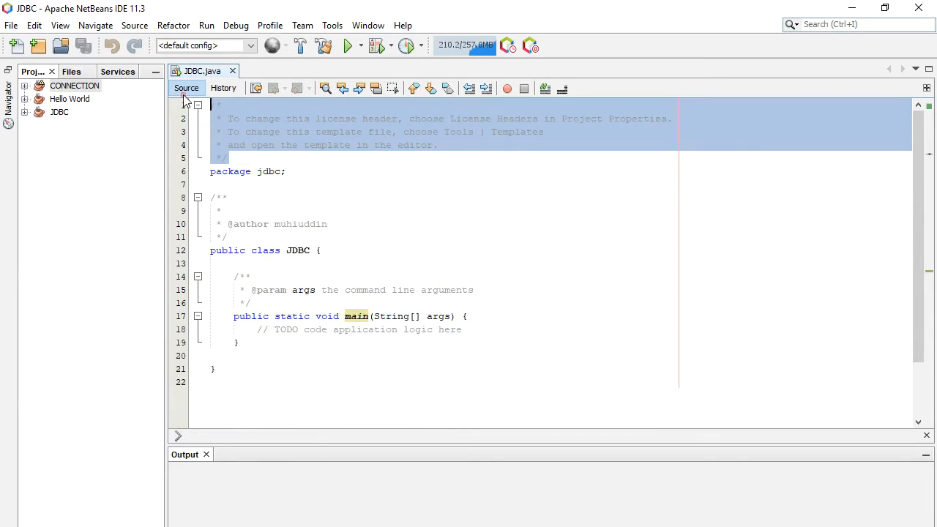
{"action": "key", "text": "Delete"}
{"action": "left_click", "coordinate": [229, 170]}
{"action": "left_click_drag", "start_coordinate": [229, 170], "coordinate": [211, 132]}
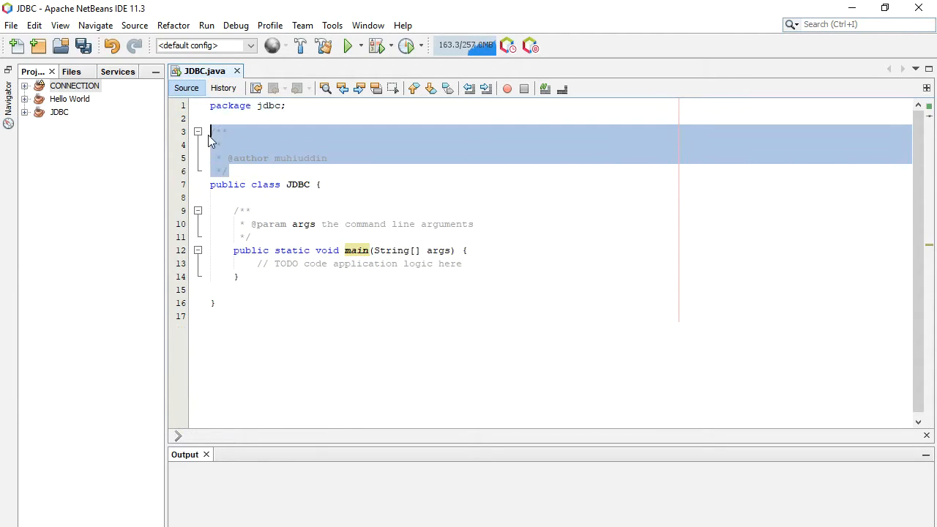
{"action": "key", "text": "Delete"}
{"action": "key", "text": "Delete"}
{"action": "left_click", "coordinate": [315, 132]}
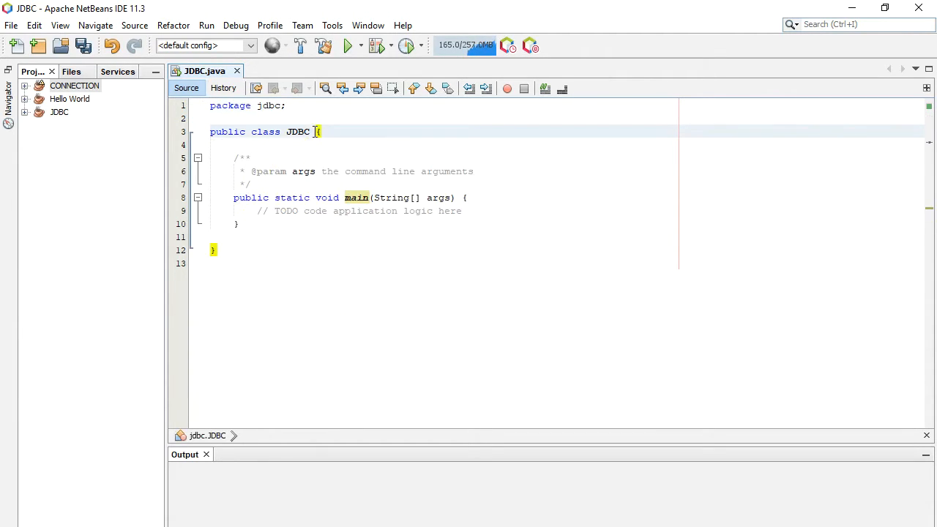
{"action": "key", "text": "Return"}
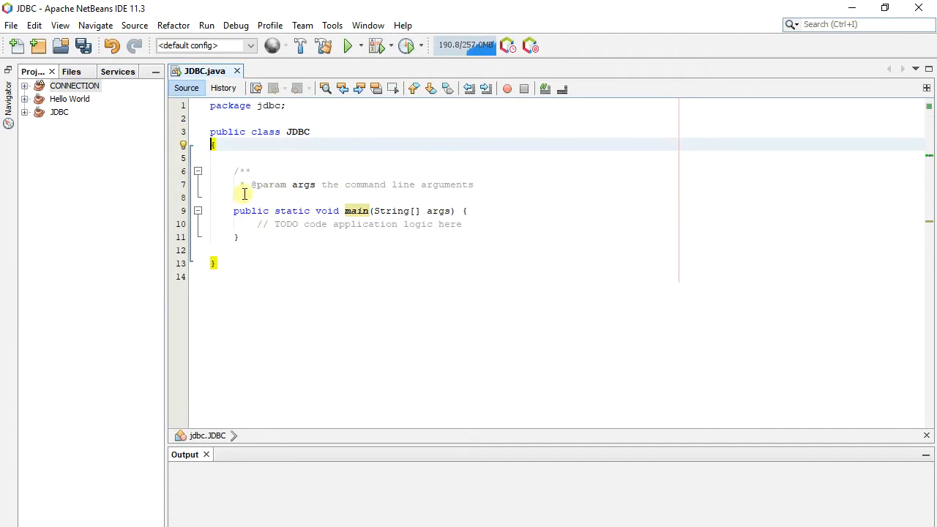
Remove the main-method comments and TODO line, put main's brace on its own line, and save.
{"action": "left_click_drag", "start_coordinate": [252, 197], "coordinate": [203, 160]}
{"action": "key", "text": "Delete"}
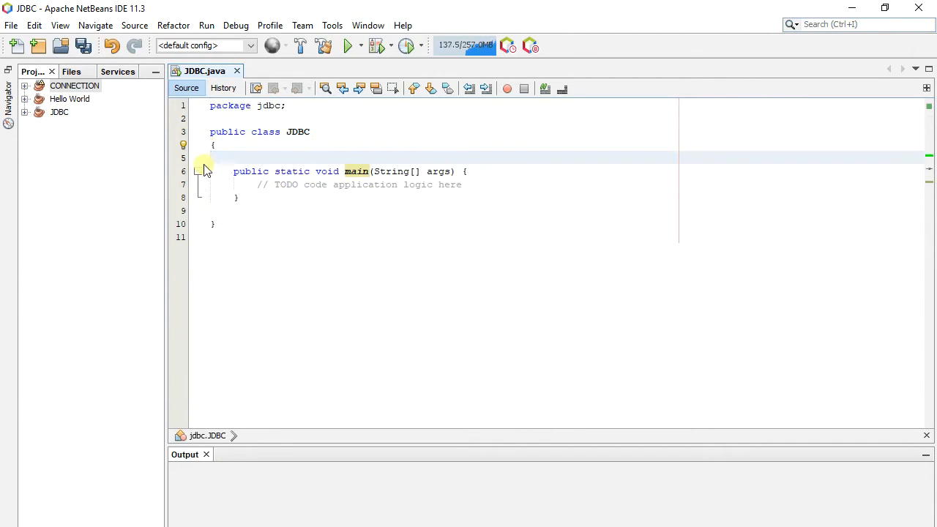
{"action": "key", "text": "Delete"}
{"action": "left_click", "coordinate": [460, 158]}
{"action": "key", "text": "Return"}
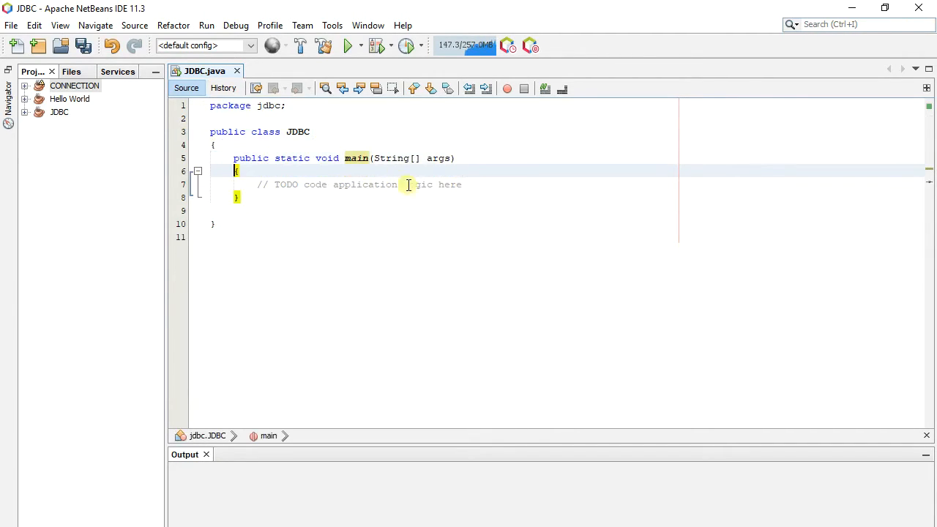
{"action": "left_click_drag", "start_coordinate": [463, 184], "coordinate": [203, 188]}
{"action": "key", "text": "Delete"}
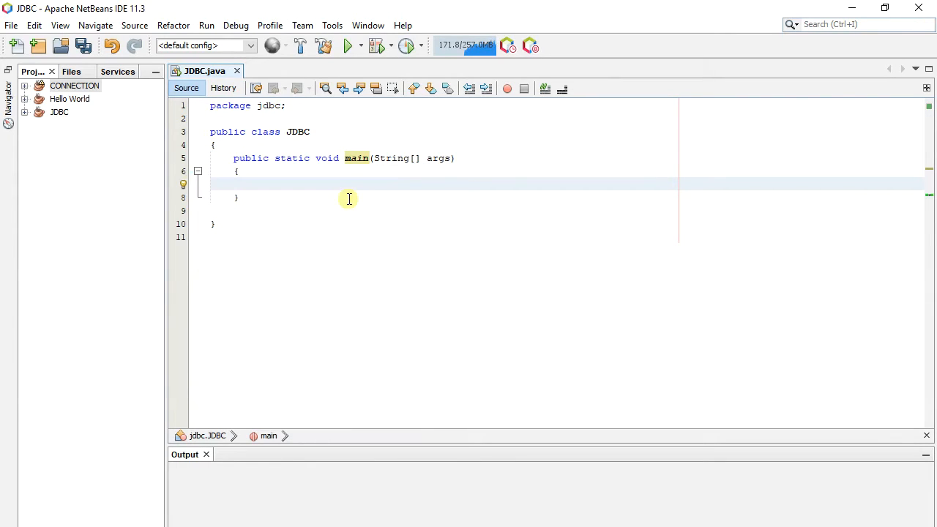
{"action": "left_click", "coordinate": [349, 202]}
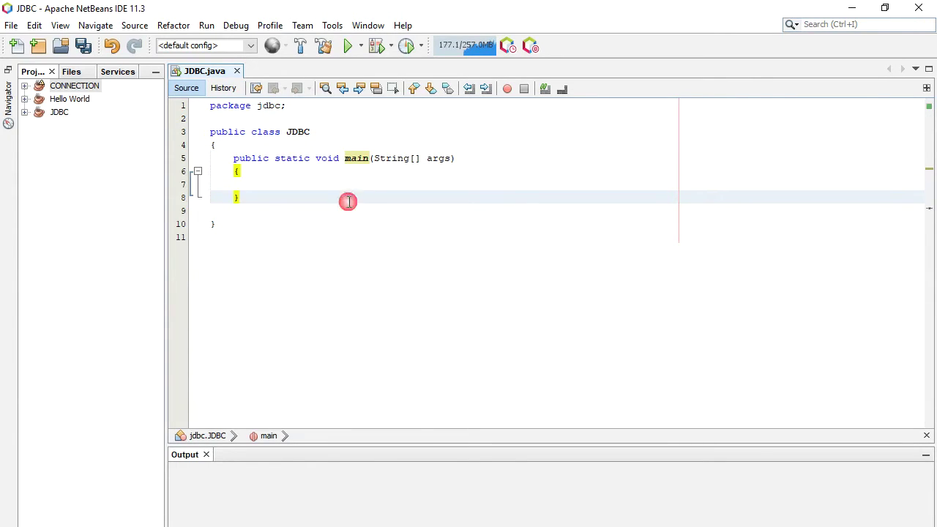
{"action": "left_click", "coordinate": [82, 45]}
{"action": "left_click", "coordinate": [390, 198]}
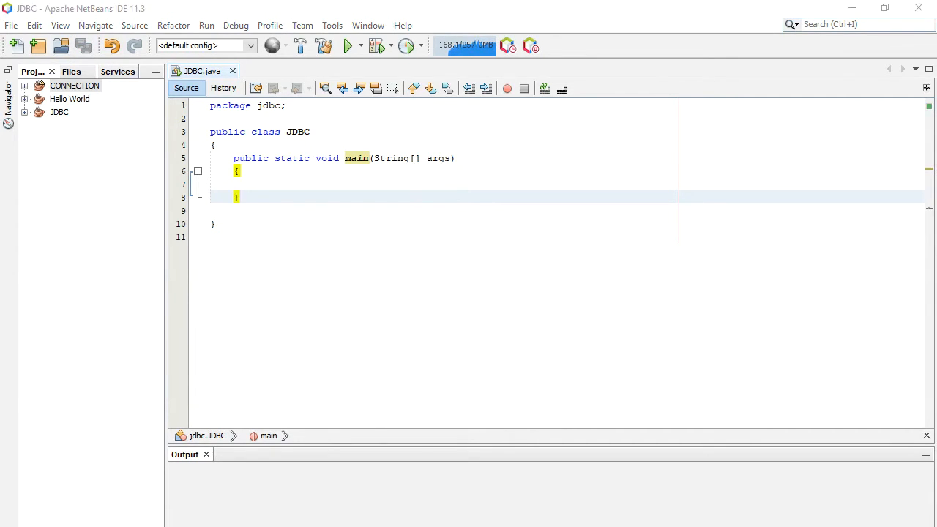
Search Chrome for 'oracle jdbc driver' and reach Oracle's 18.3 JDBC downloads page.
{"action": "key", "text": "alt+Tab"}
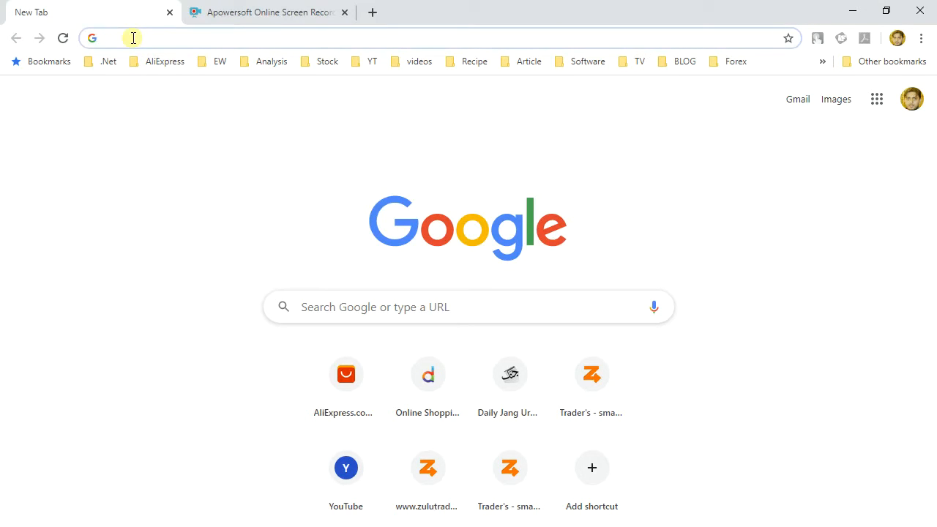
{"action": "type", "text": "ORACLE JDBC"}
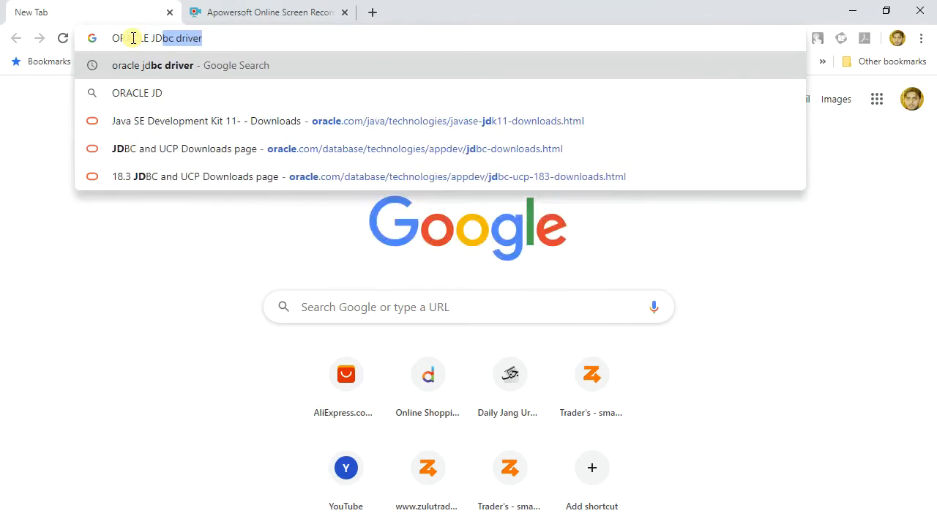
{"action": "type", "text": " DRIVER"}
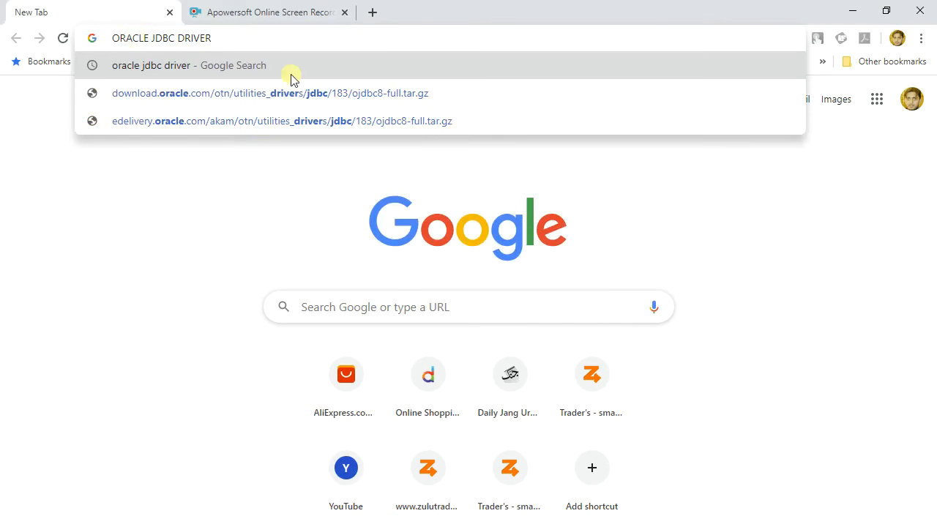
{"action": "key", "text": "Return"}
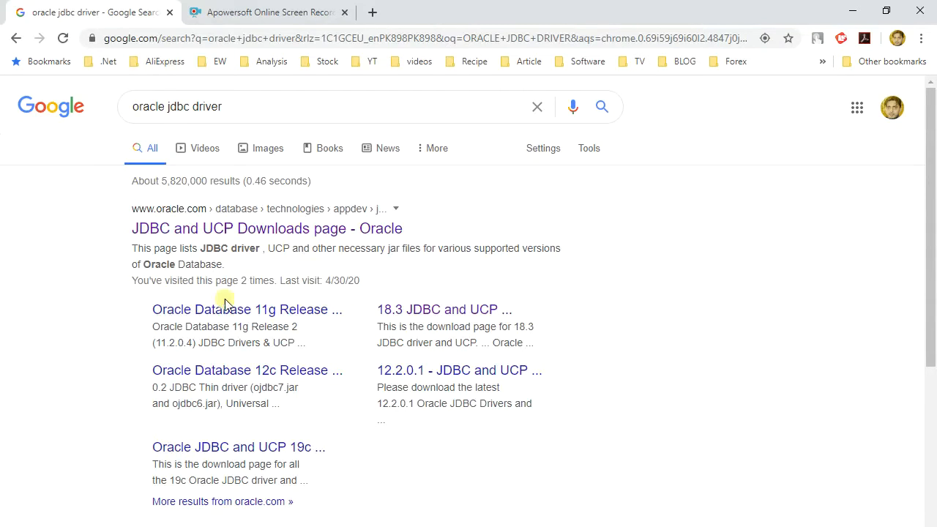
{"action": "left_click", "coordinate": [247, 229]}
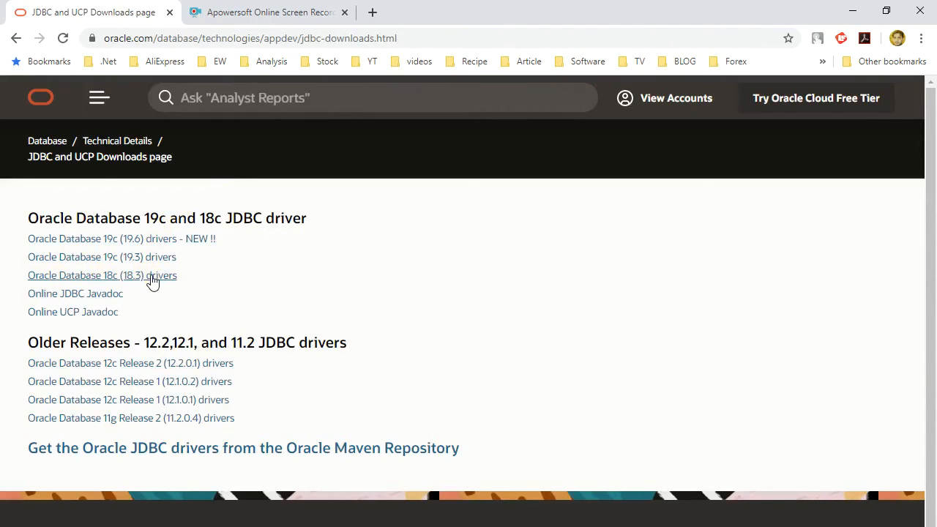
{"action": "left_click", "coordinate": [153, 278]}
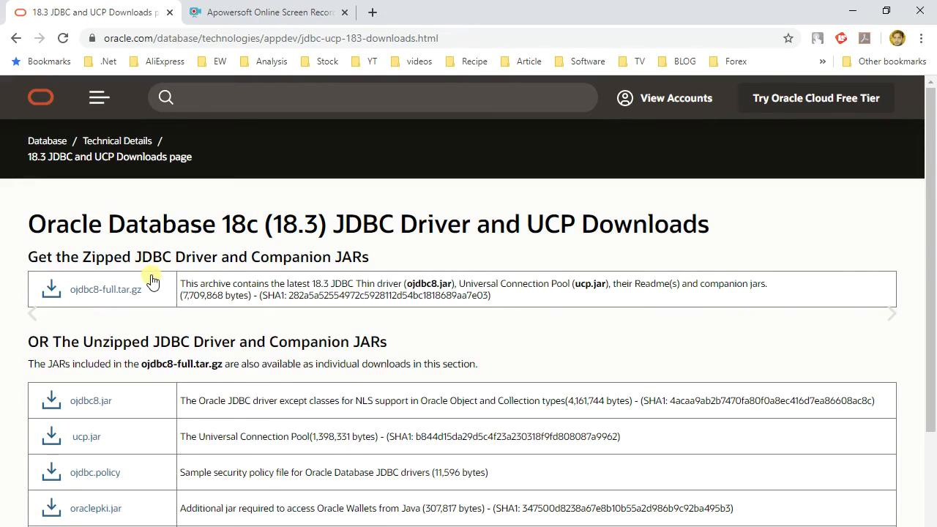
Request ojdbc8.jar, accept the Oracle License Agreement, and sign in to start the download.
{"action": "left_click", "coordinate": [90, 404]}
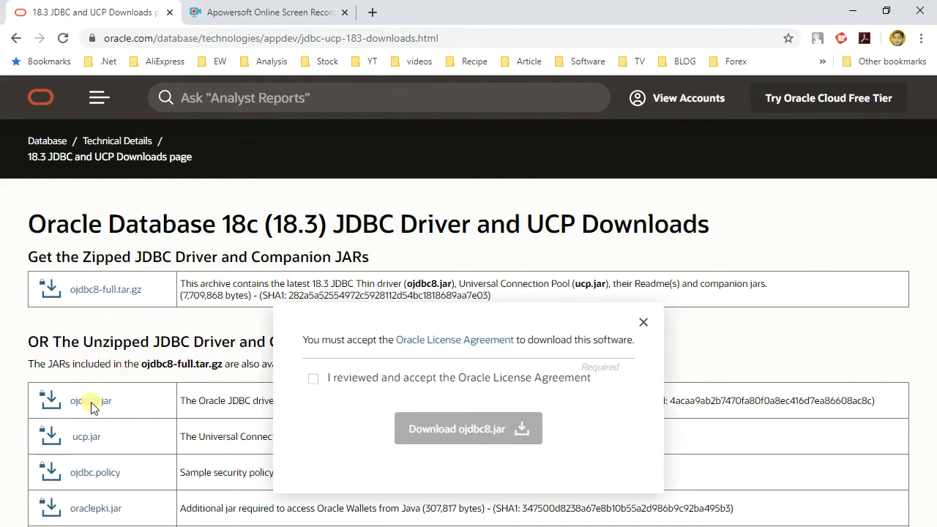
{"action": "left_click", "coordinate": [314, 380]}
{"action": "left_click", "coordinate": [454, 429]}
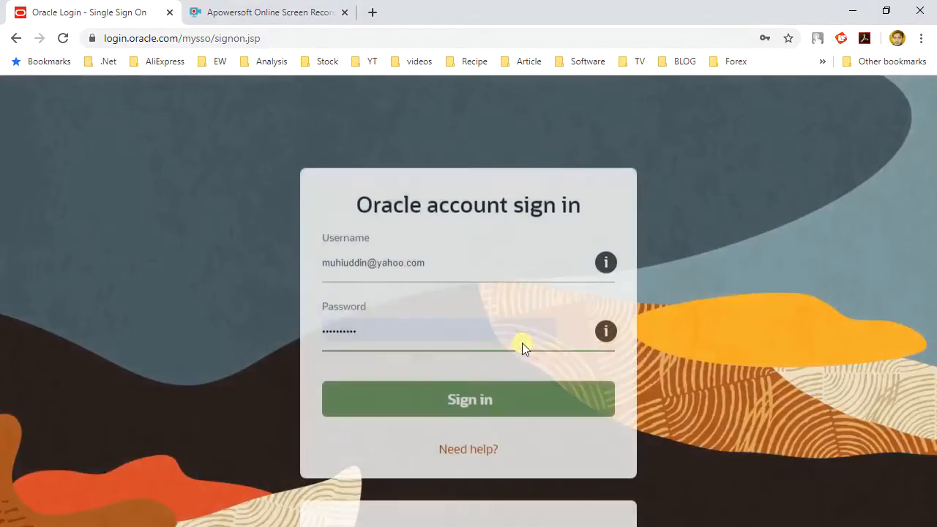
{"action": "left_click", "coordinate": [476, 329]}
{"action": "left_click", "coordinate": [470, 394]}
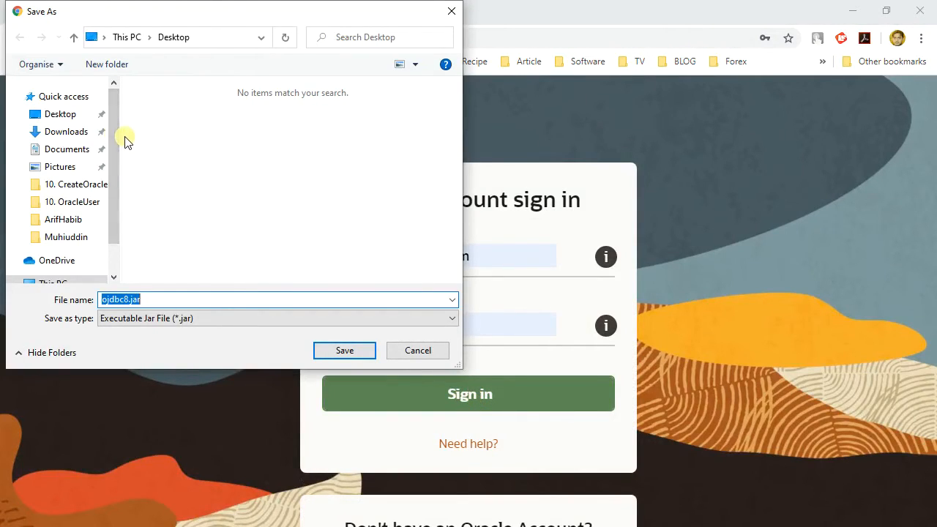
Browse the Save As dialog to Documents > NetBeansProjects > JDBC.
{"action": "left_click", "coordinate": [115, 173]}
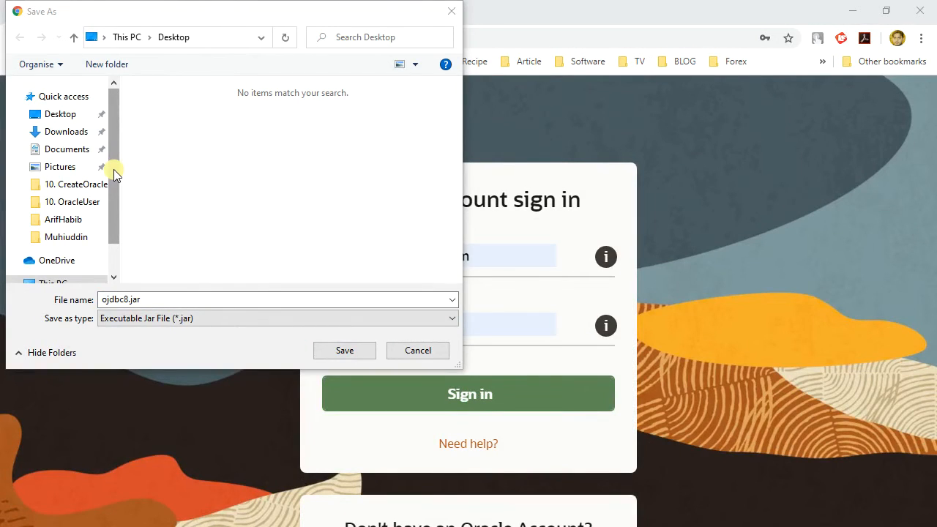
{"action": "left_click", "coordinate": [79, 151]}
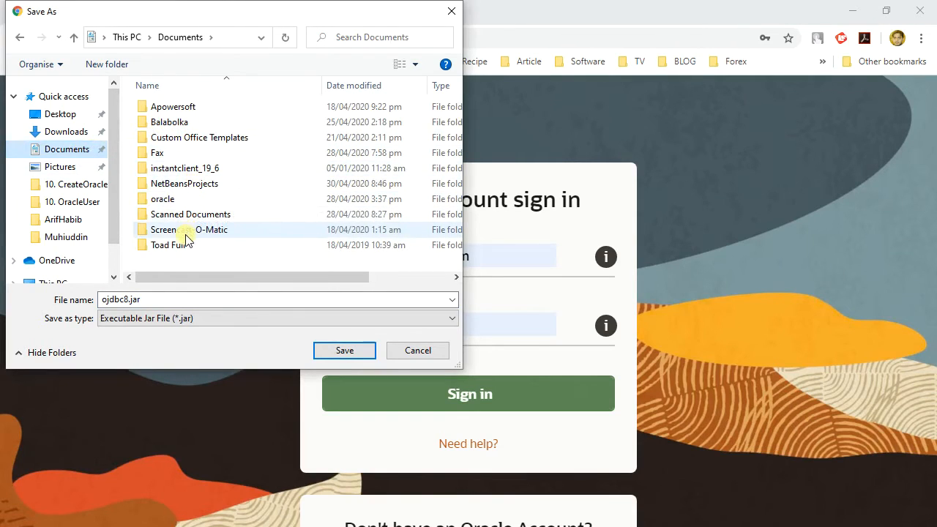
{"action": "double_click", "coordinate": [211, 183]}
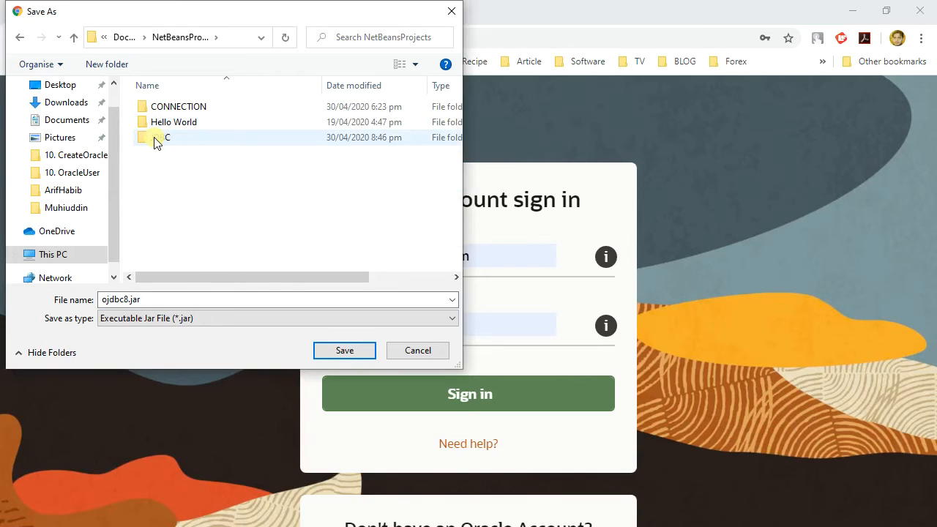
{"action": "double_click", "coordinate": [156, 140]}
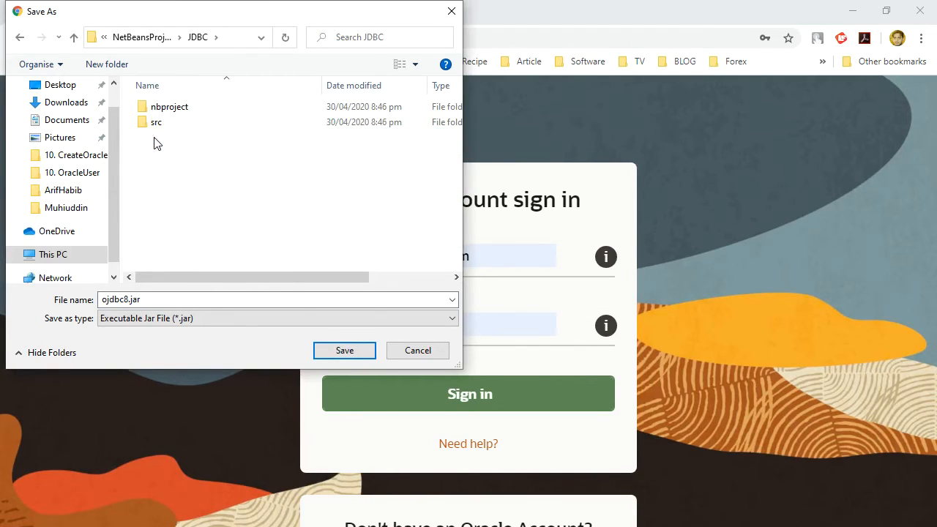
Create a resources folder there, save ojdbc8.jar into it, and minimise Chrome.
{"action": "right_click", "coordinate": [155, 167]}
{"action": "mouse_move", "coordinate": [189, 320]}
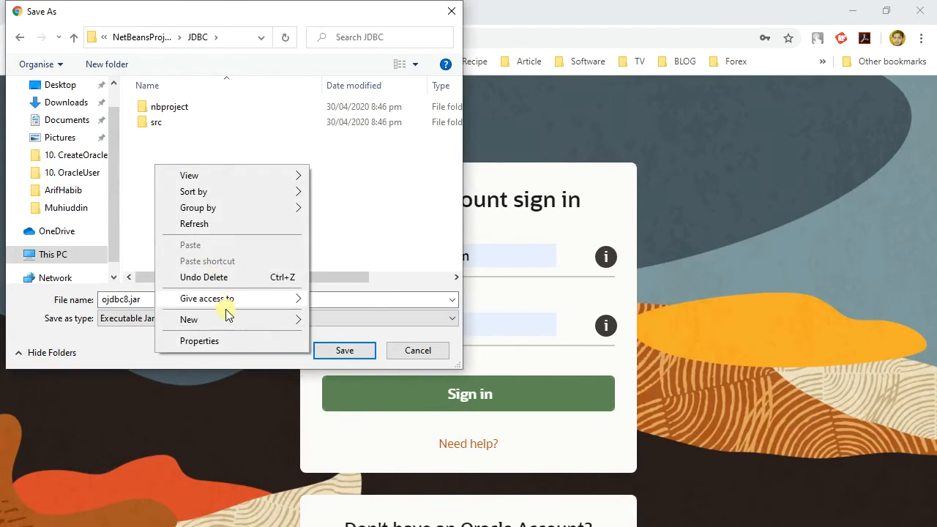
{"action": "left_click", "coordinate": [343, 320]}
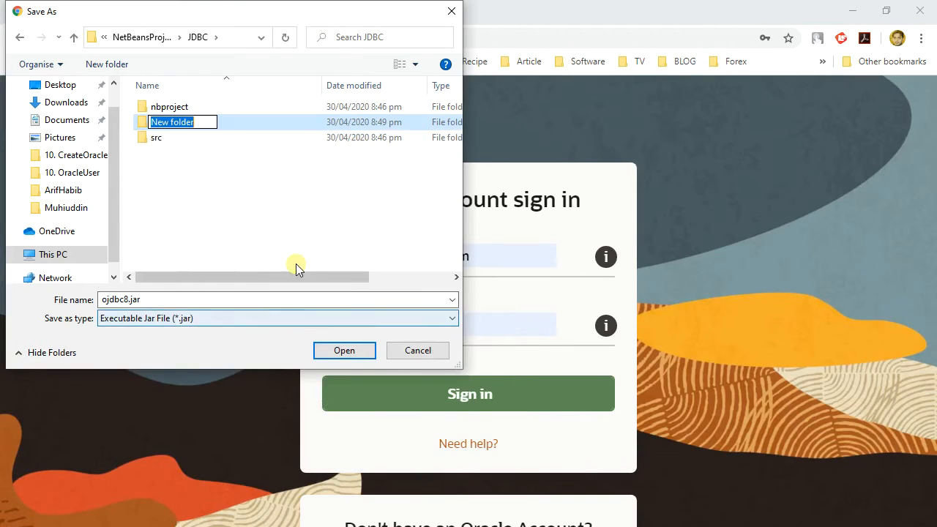
{"action": "type", "text": "RESOU"}
{"action": "key", "text": "BackSpace"}
{"action": "key", "text": "BackSpace"}
{"action": "key", "text": "BackSpace"}
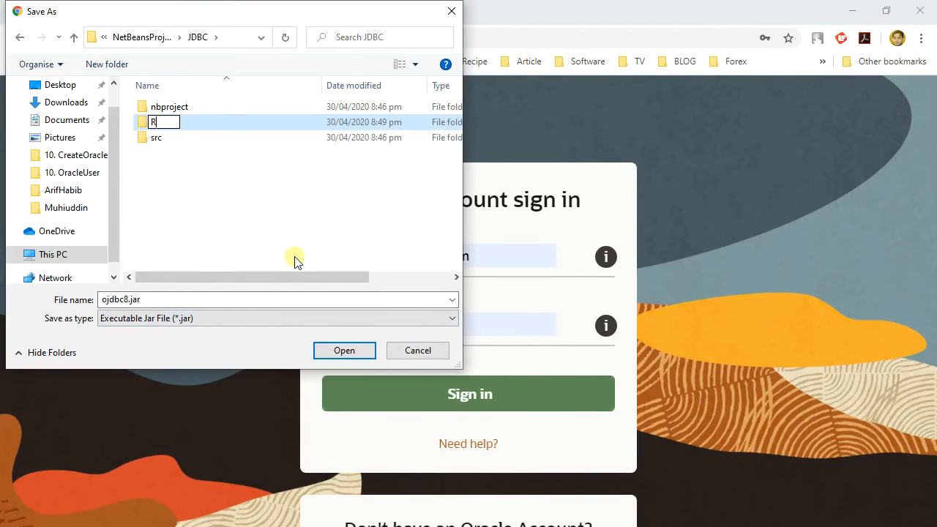
{"action": "type", "text": "resources"}
{"action": "key", "text": "Return"}
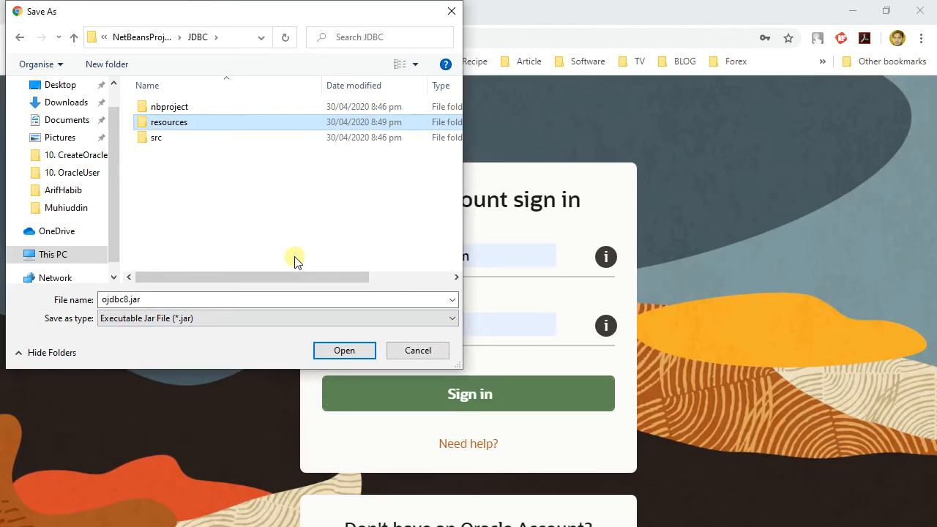
{"action": "double_click", "coordinate": [165, 123]}
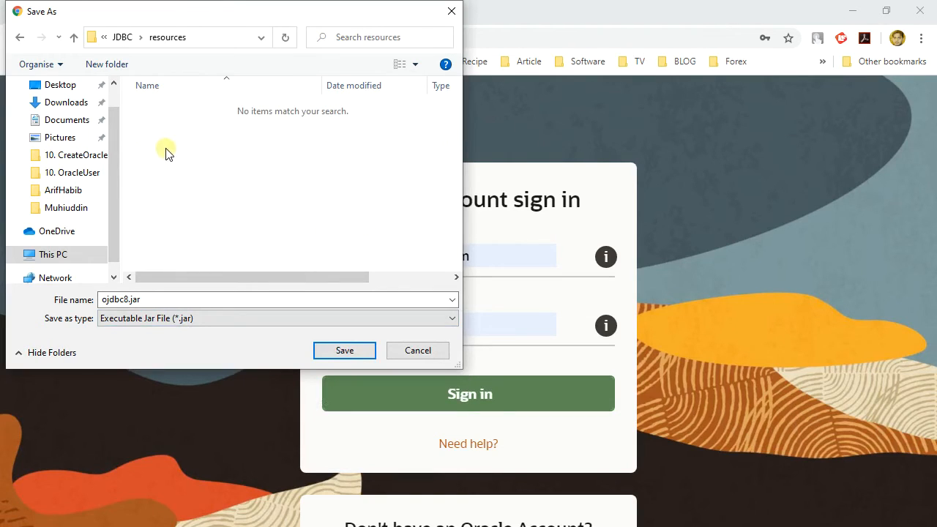
{"action": "left_click", "coordinate": [358, 353]}
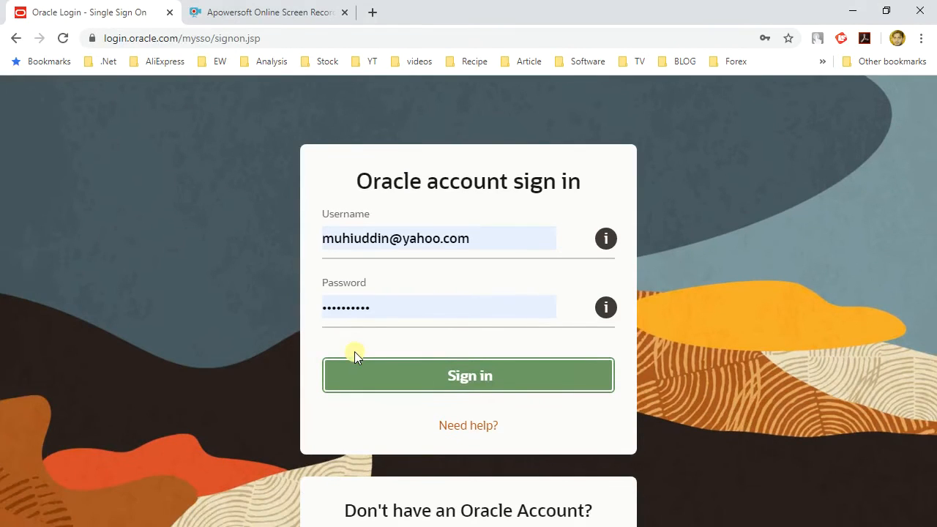
{"action": "left_click", "coordinate": [852, 10]}
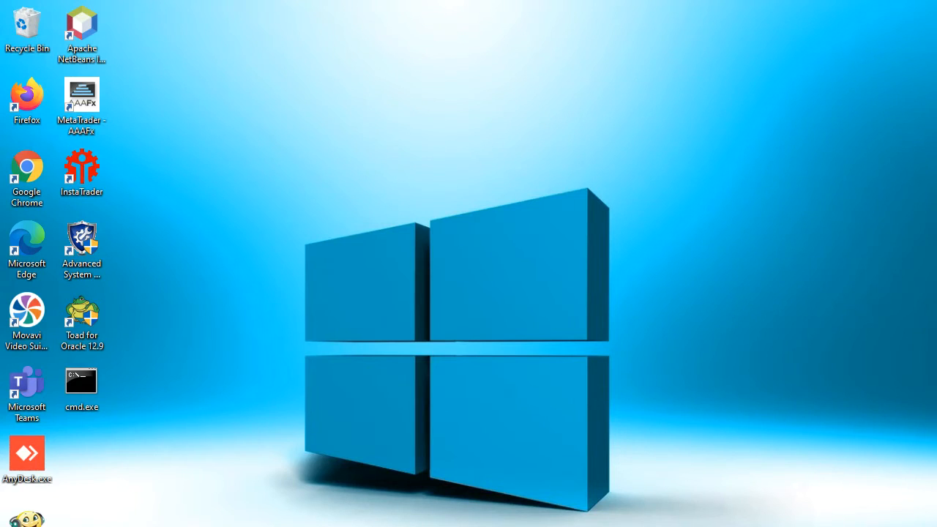
Return to NetBeans and open the JDBC project's Properties.
{"action": "left_click", "coordinate": [469, 524]}
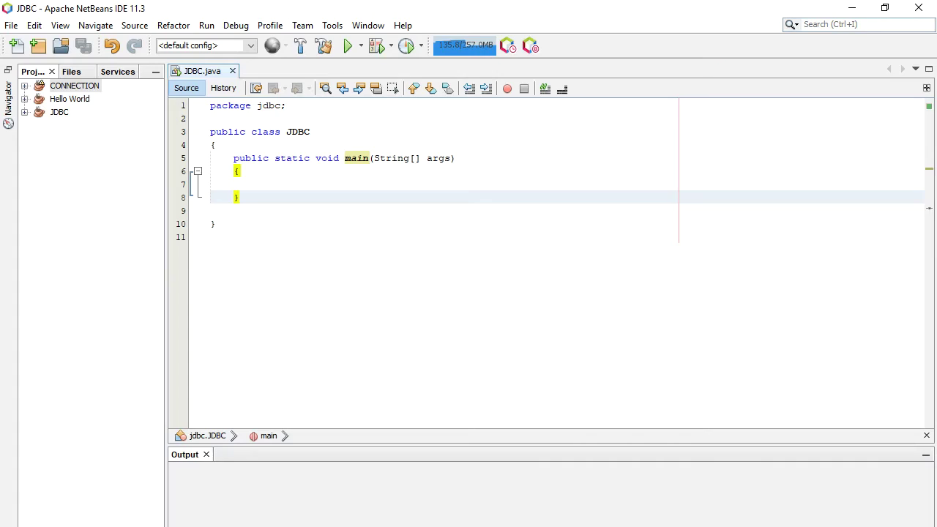
{"action": "left_click", "coordinate": [58, 112]}
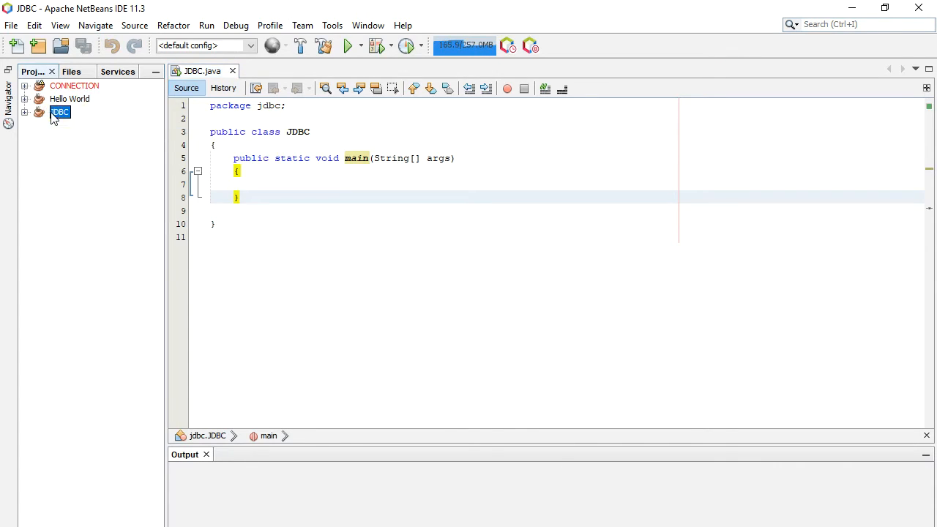
{"action": "right_click", "coordinate": [53, 114]}
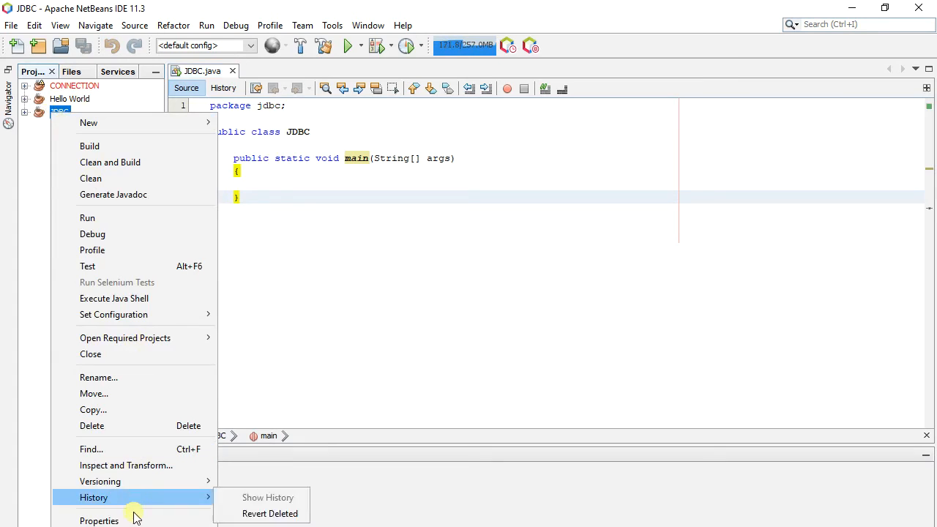
{"action": "left_click", "coordinate": [98, 521]}
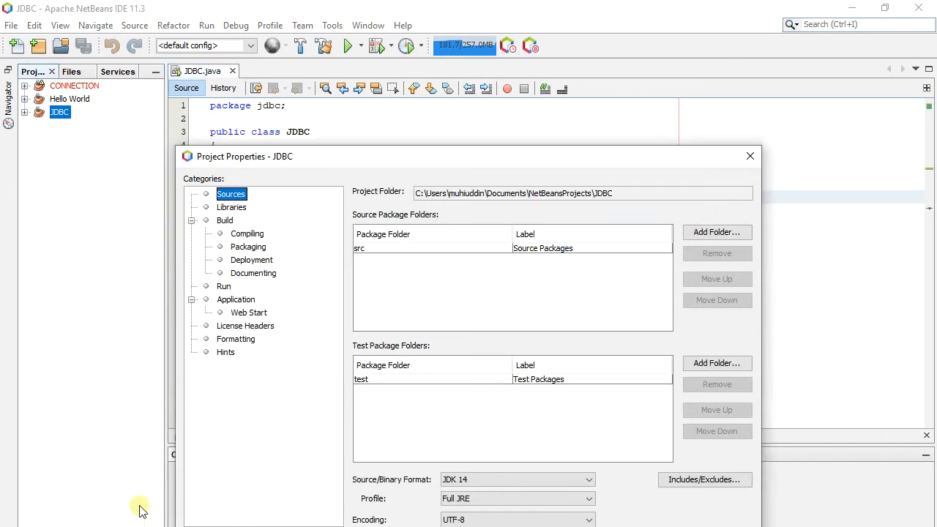
{"action": "left_click_drag", "start_coordinate": [401, 155], "coordinate": [366, 94]}
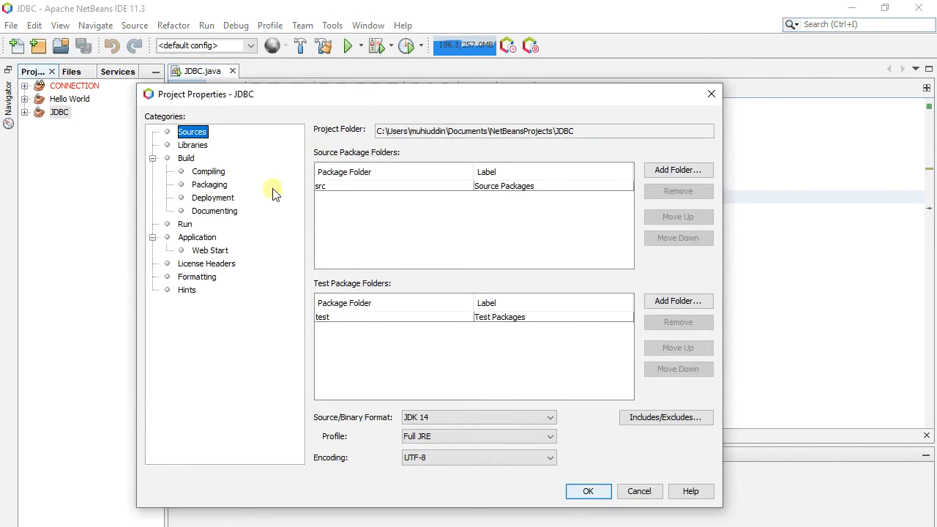
In the Libraries category choose Add JAR/Folder for the Classpath.
{"action": "left_click", "coordinate": [192, 145]}
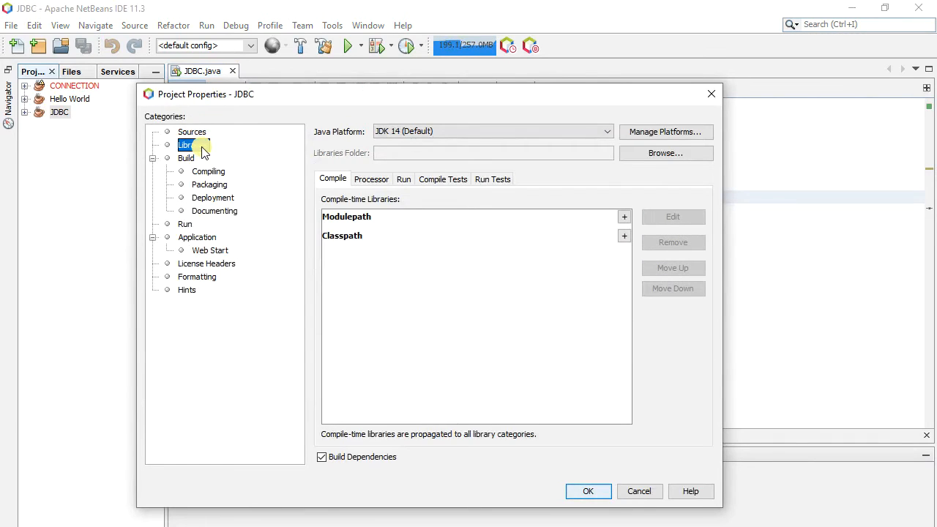
{"action": "left_click_drag", "start_coordinate": [261, 96], "coordinate": [260, 52]}
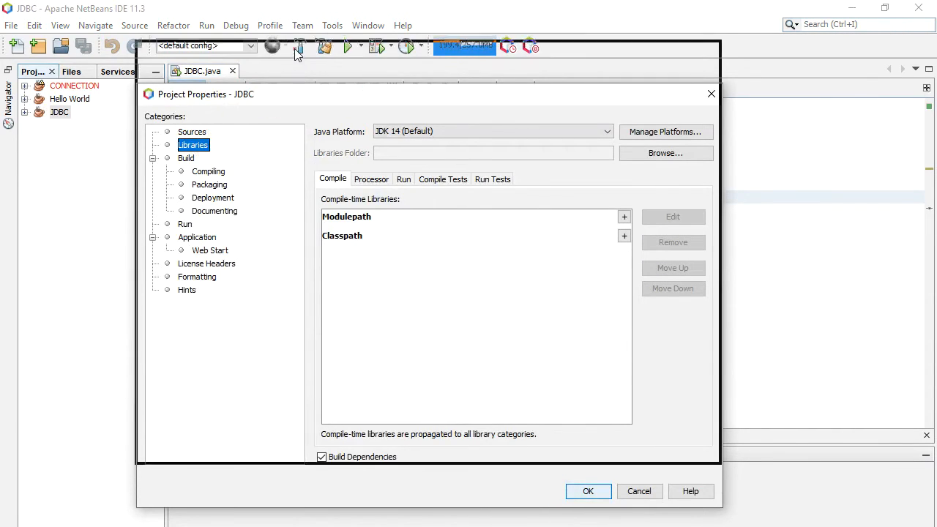
{"action": "left_click", "coordinate": [622, 192]}
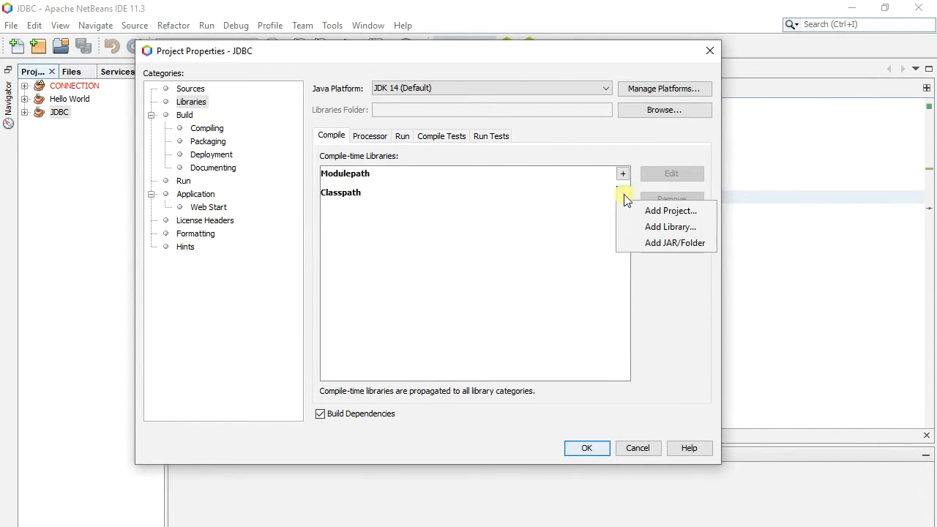
{"action": "left_click", "coordinate": [652, 241]}
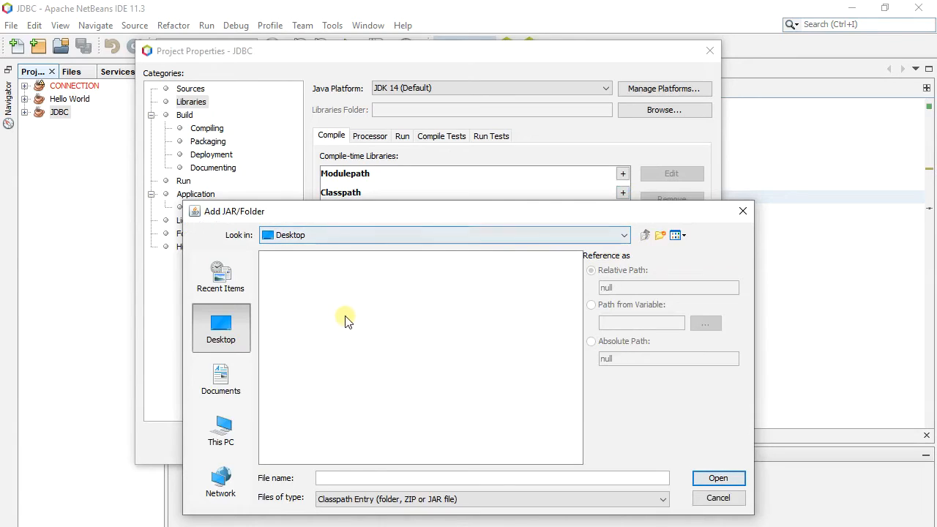
Add NetBeansProjects/JDBC/resources/ojdbc8.jar to the classpath and confirm the properties.
{"action": "left_click", "coordinate": [381, 235]}
{"action": "scroll", "coordinate": [375, 251], "scroll_direction": "up", "scroll_amount": 3}
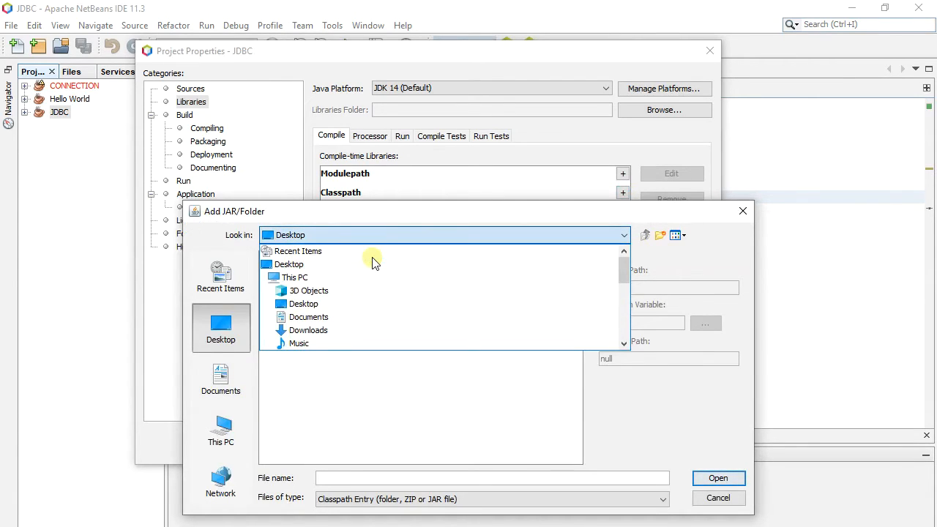
{"action": "left_click", "coordinate": [322, 317]}
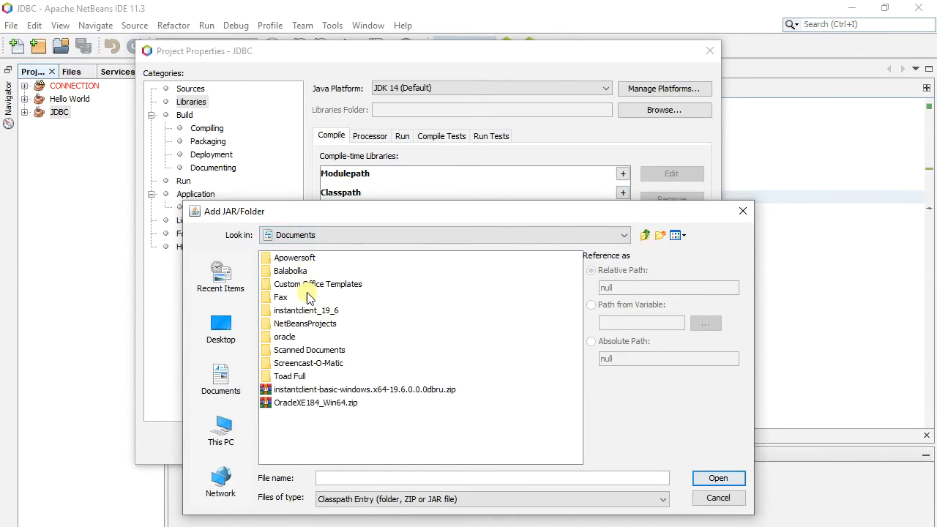
{"action": "double_click", "coordinate": [305, 324]}
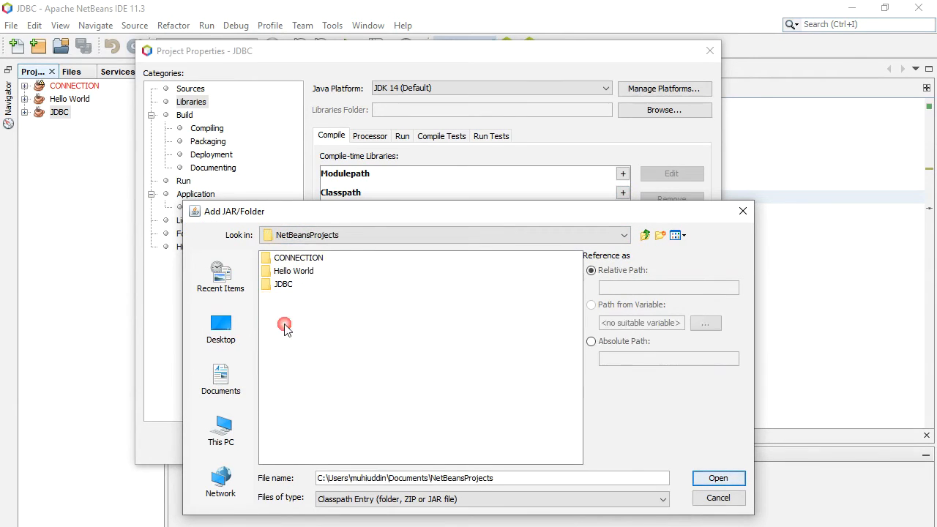
{"action": "double_click", "coordinate": [281, 284]}
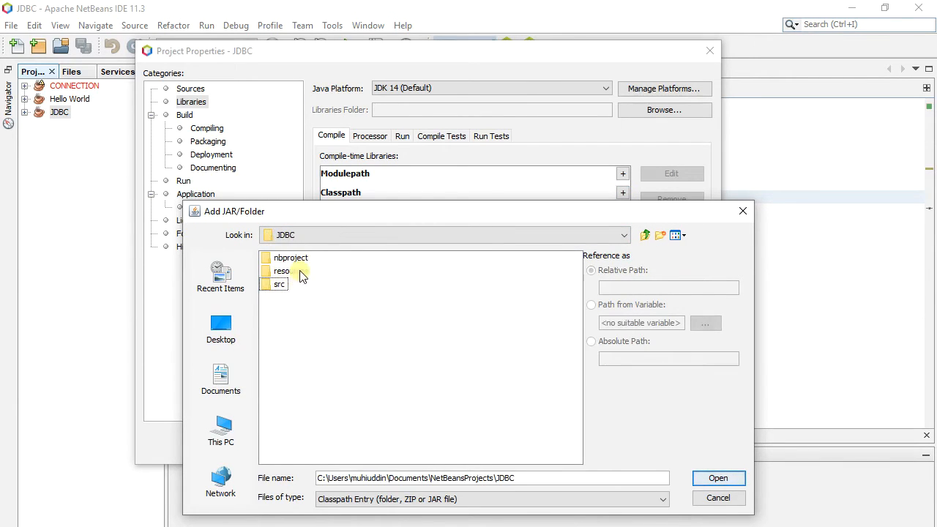
{"action": "double_click", "coordinate": [296, 271]}
{"action": "double_click", "coordinate": [292, 258]}
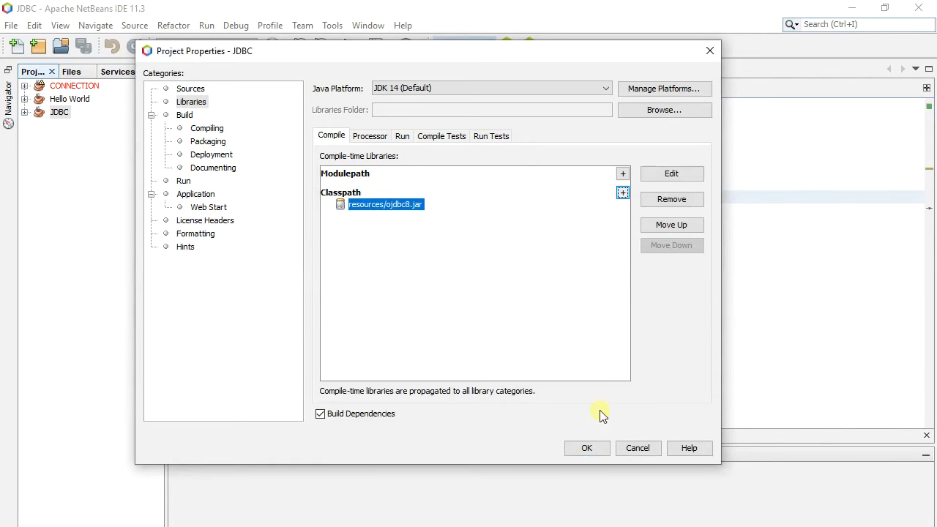
{"action": "left_click", "coordinate": [587, 448]}
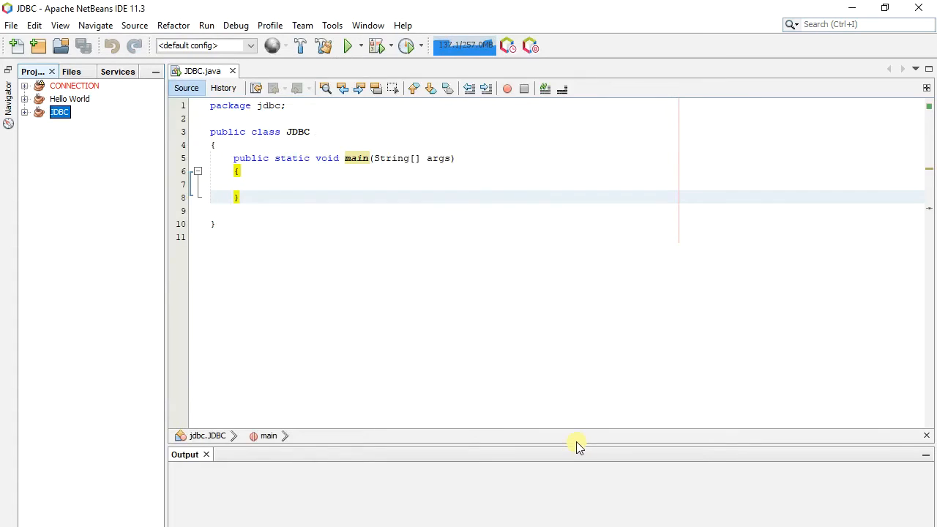
Add 'import java.sql.*;' below the package line and start a blank line inside the class.
{"action": "left_click", "coordinate": [310, 207]}
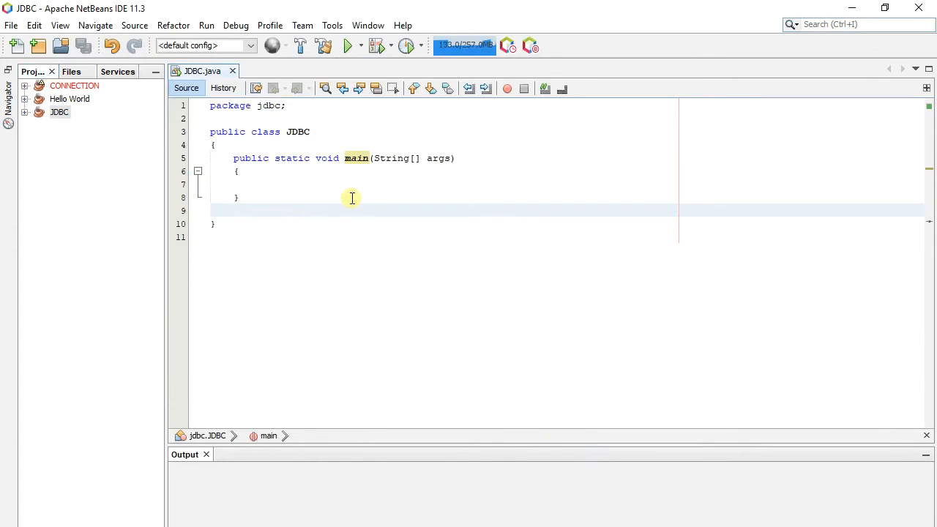
{"action": "left_click", "coordinate": [302, 132]}
{"action": "left_click", "coordinate": [308, 105]}
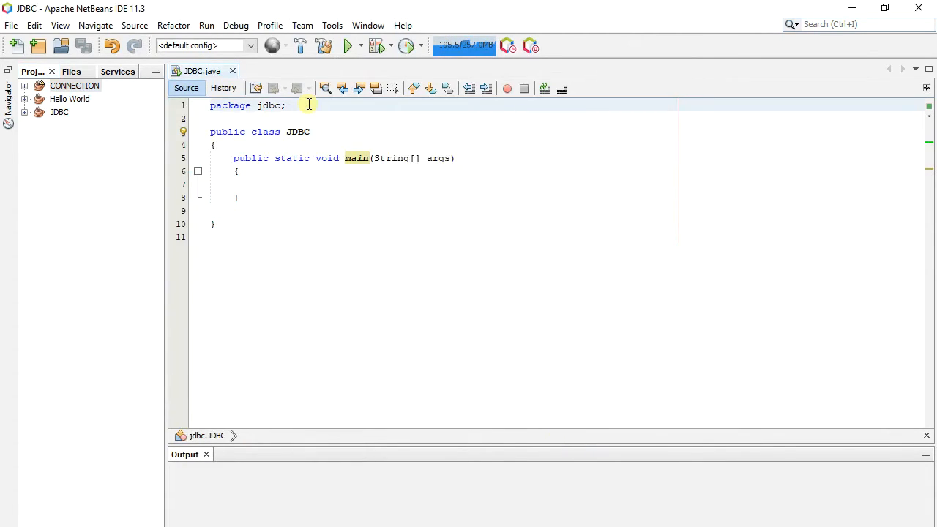
{"action": "key", "text": "Return"}
{"action": "key", "text": "Return"}
{"action": "type", "text": "impor"}
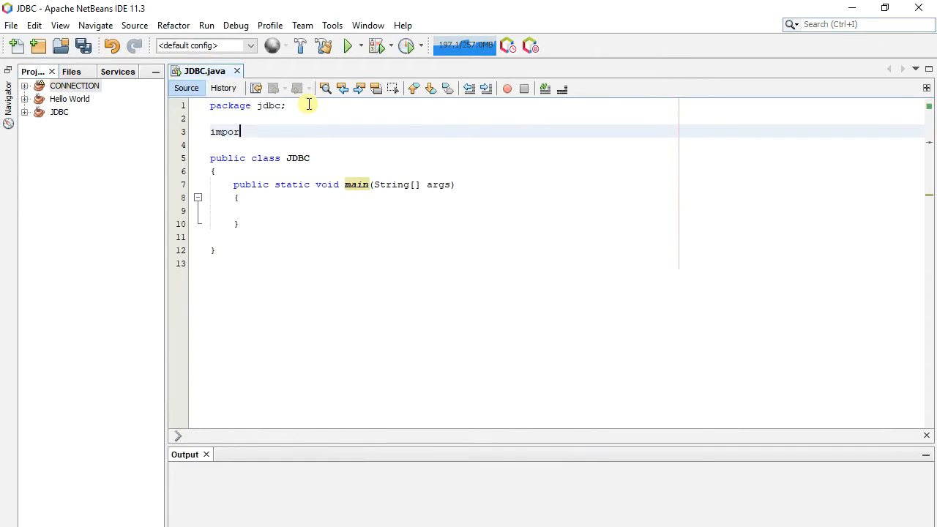
{"action": "type", "text": "t java"}
{"action": "type", "text": ".sql."}
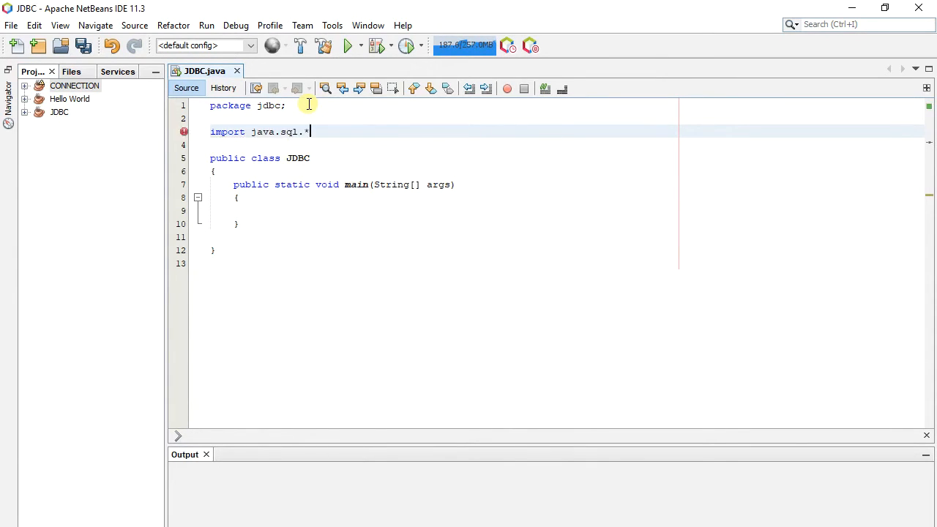
{"action": "type", "text": "*;"}
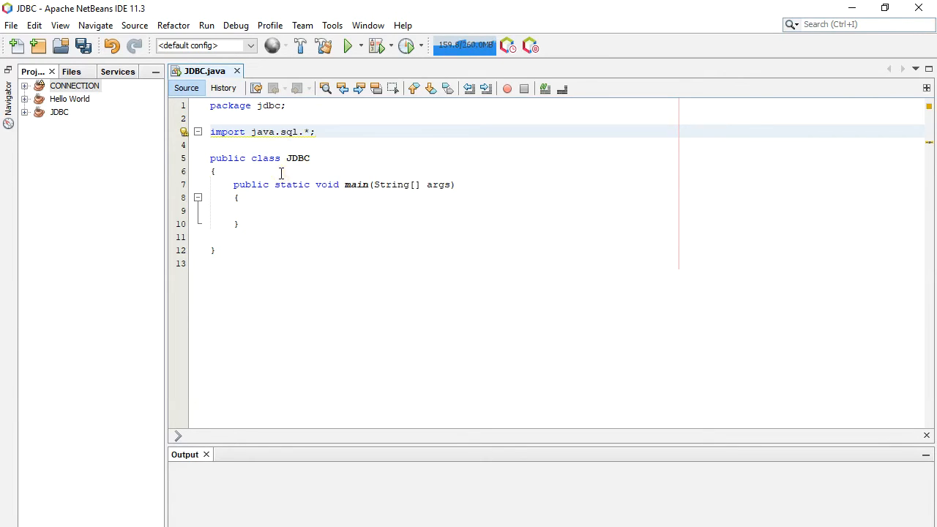
{"action": "left_click", "coordinate": [281, 173]}
{"action": "key", "text": "Return"}
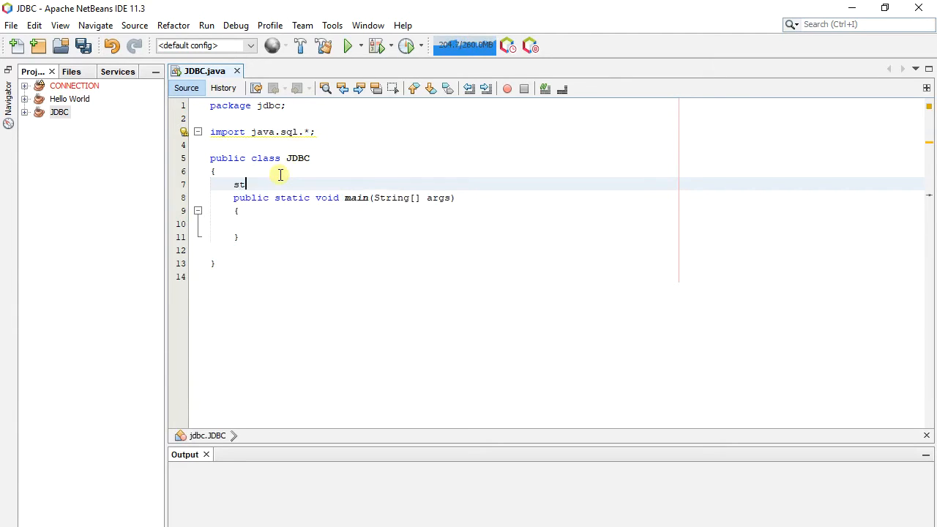
{"action": "type", "text": "a"}
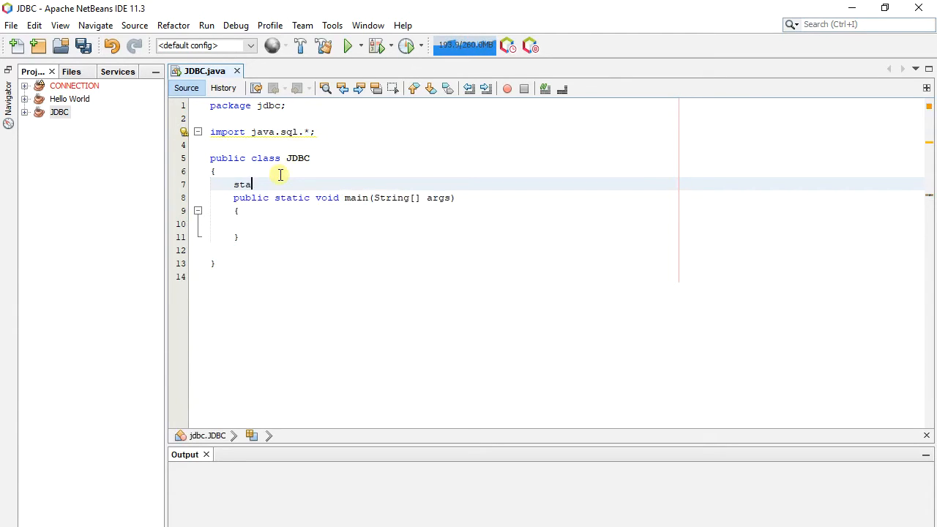
{"action": "type", "text": "tic final St"}
{"action": "type", "text": "ring j"}
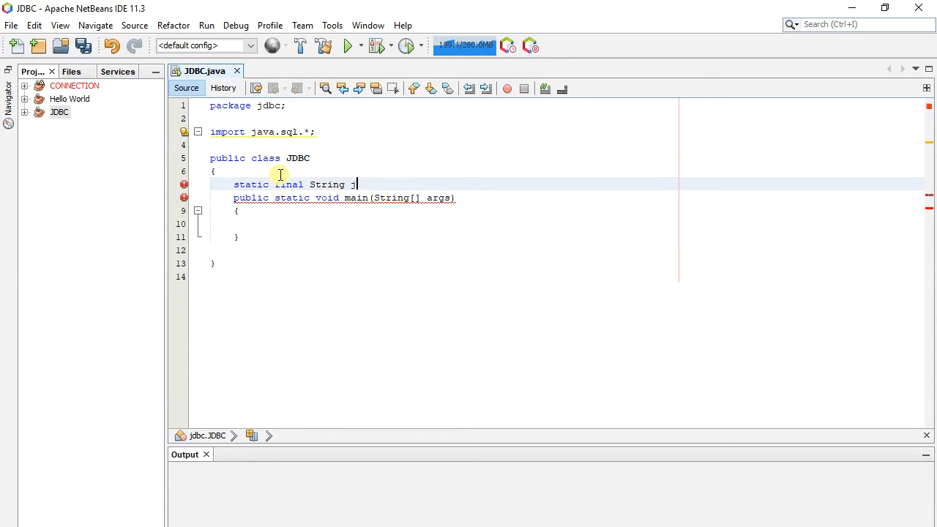
{"action": "type", "text": "db"}
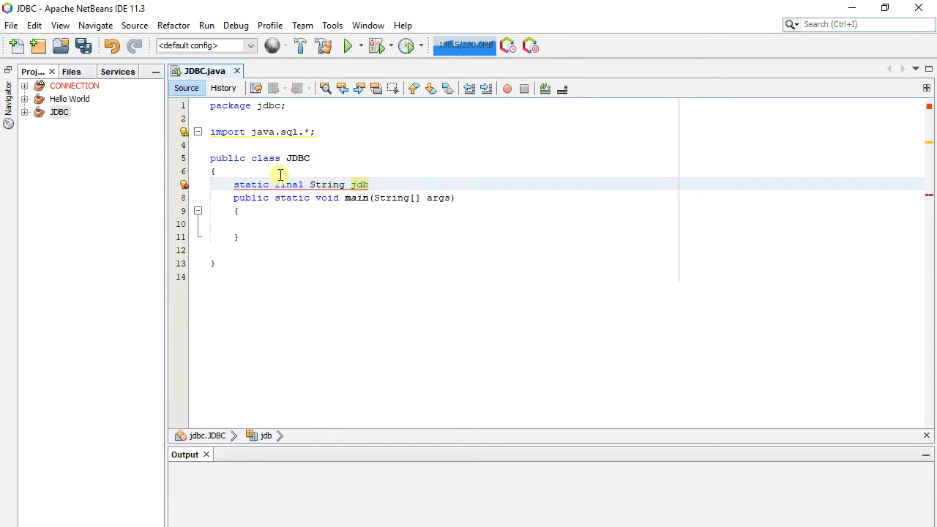
{"action": "type", "text": "Url"}
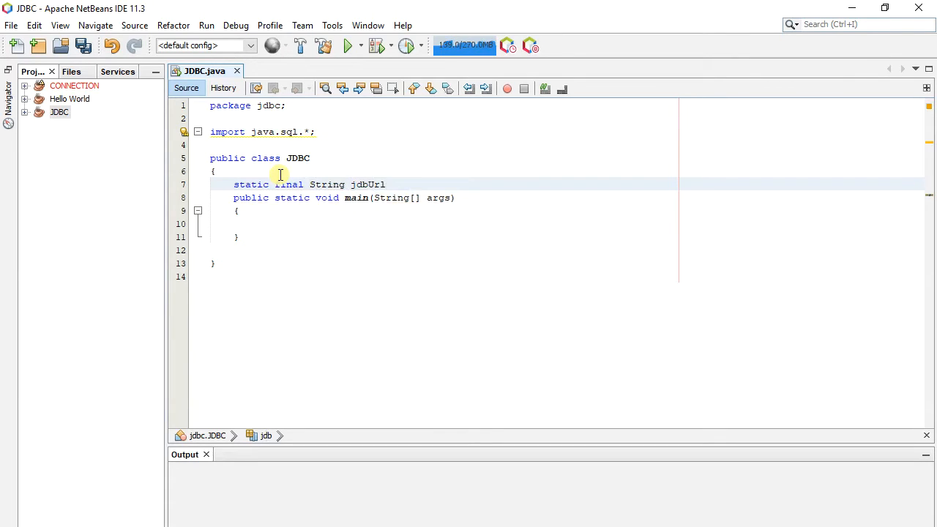
{"action": "type", "text": " = \"\";"}
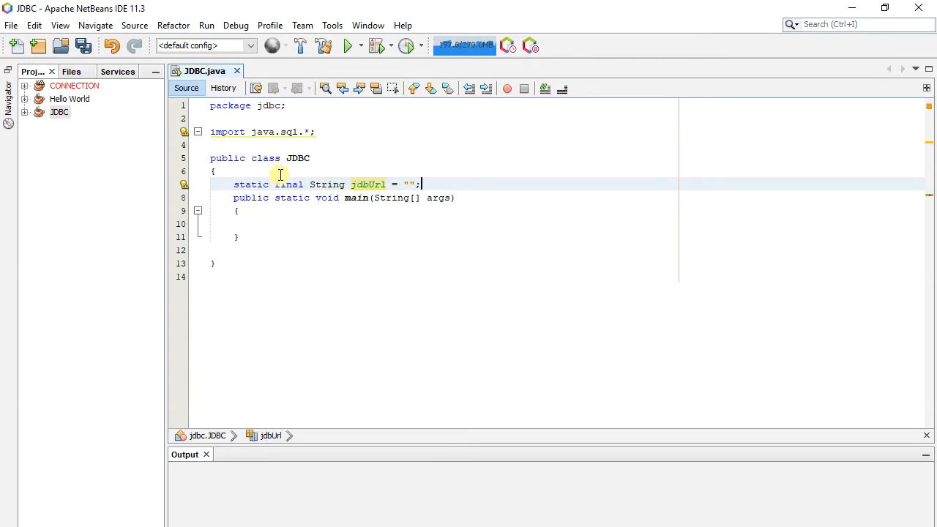
{"action": "key", "text": "Return"}
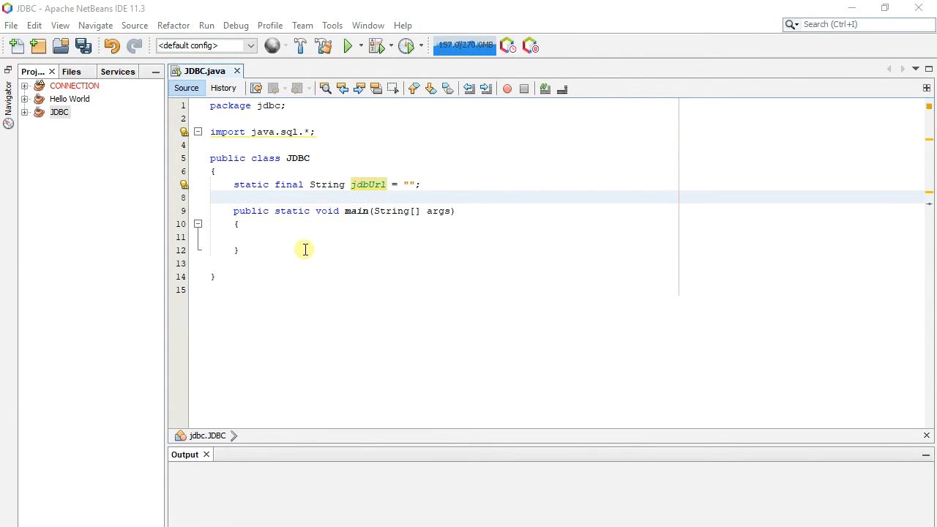
{"action": "left_click", "coordinate": [408, 184]}
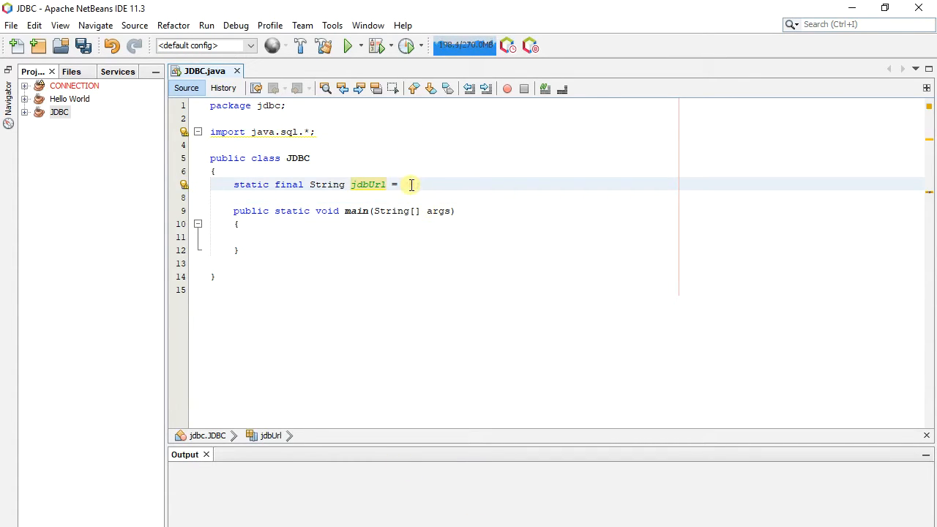
{"action": "key", "text": "alt+Tab"}
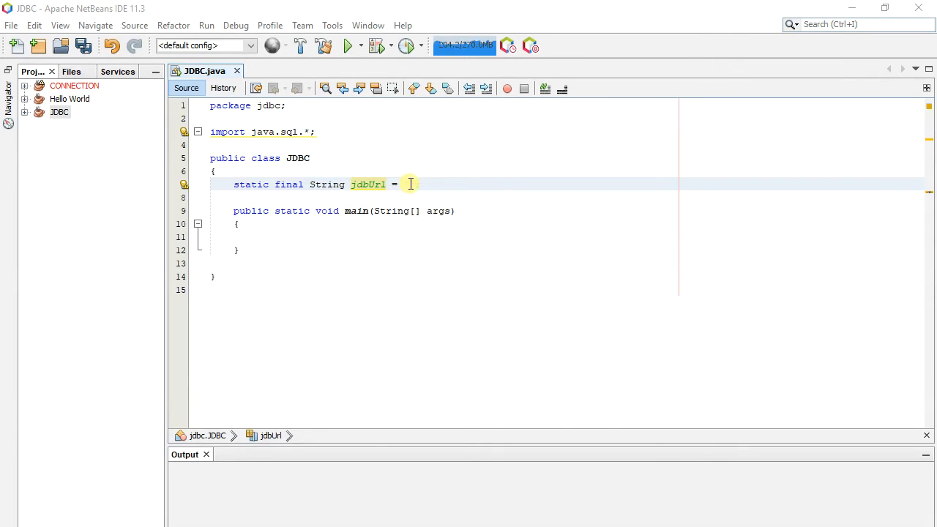
{"action": "left_click", "coordinate": [411, 185]}
{"action": "type", "text": "jdbc:th"}
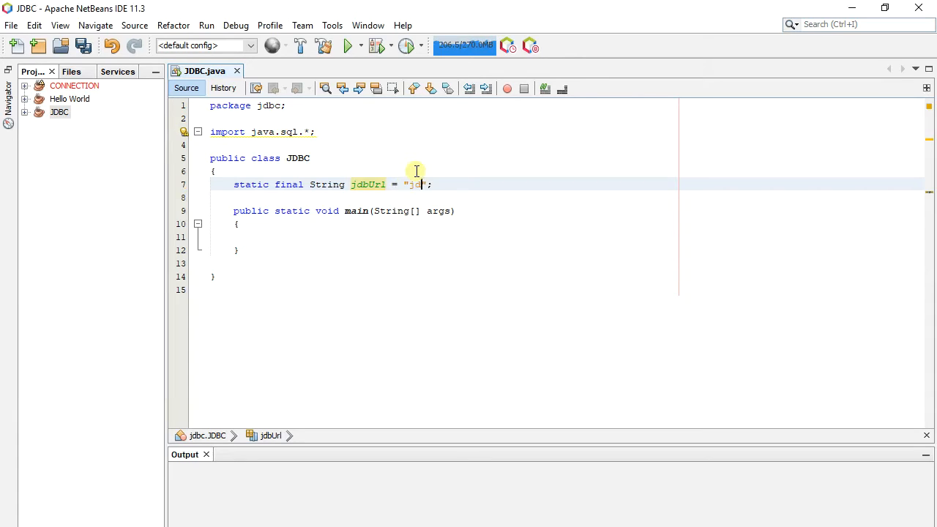
{"action": "type", "text": "ing"}
{"action": "left_click", "coordinate": [439, 184]}
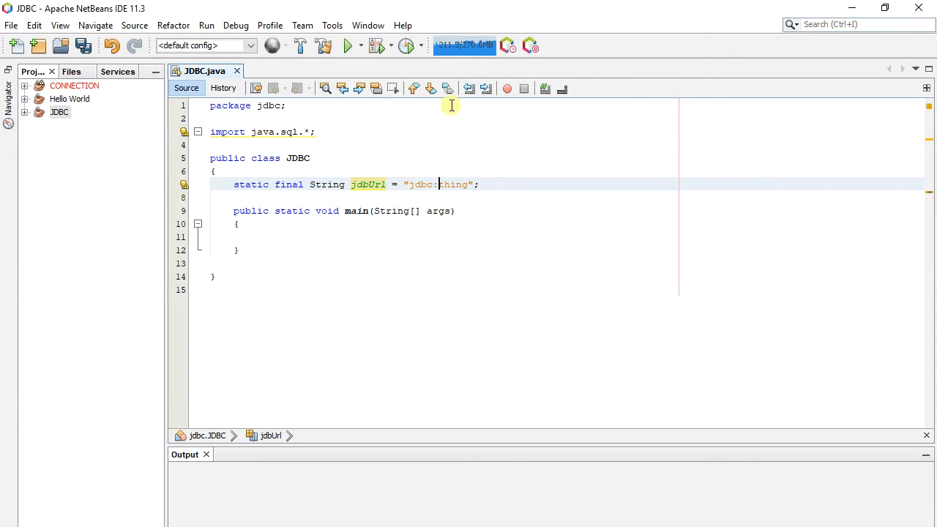
{"action": "type", "text": "oracle"}
{"action": "type", "text": ":"}
{"action": "key", "text": "Right"}
{"action": "key", "text": "BackSpace"}
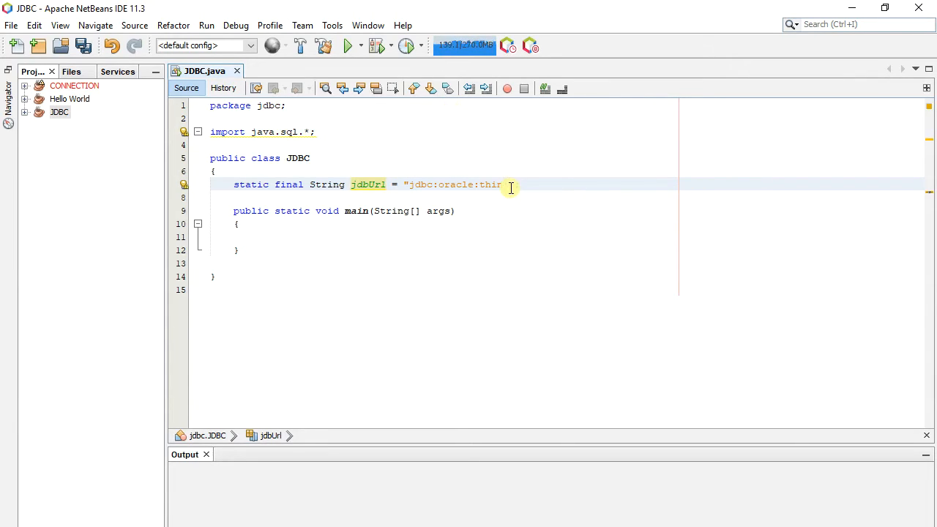
{"action": "type", "text": "@127.0.0."}
{"action": "type", "text": "1"}
{"action": "type", "text": ":1521"}
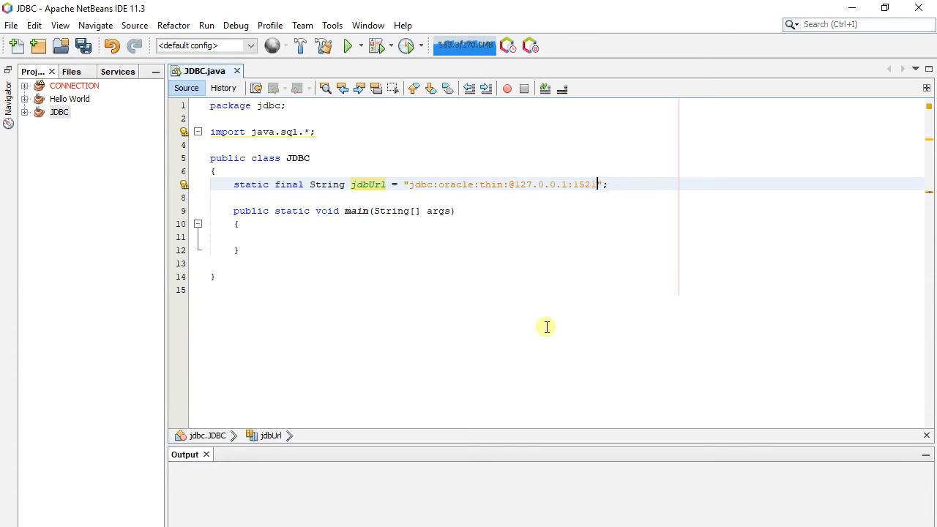
{"action": "type", "text": "/XE"}
{"action": "key", "text": "Return"}
{"action": "type", "text": "at"}
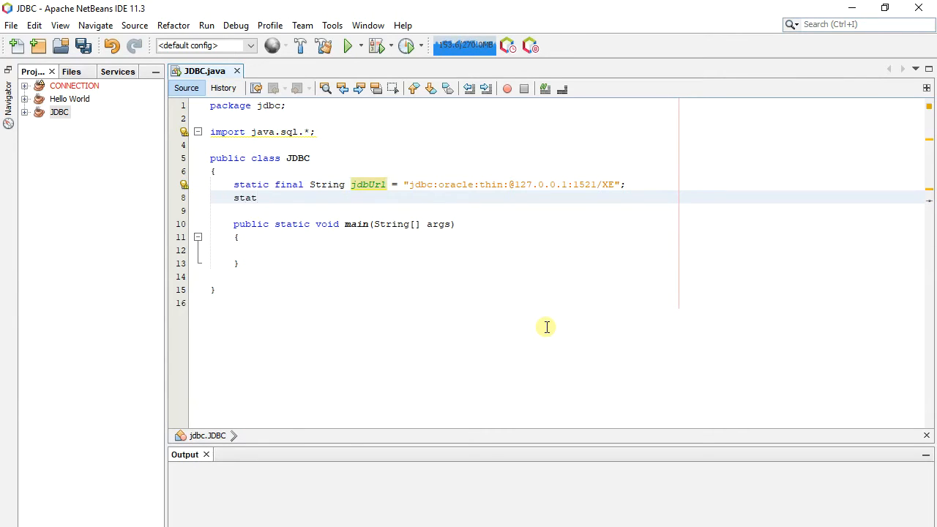
{"action": "type", "text": "ic final String"}
{"action": "type", "text": " d"}
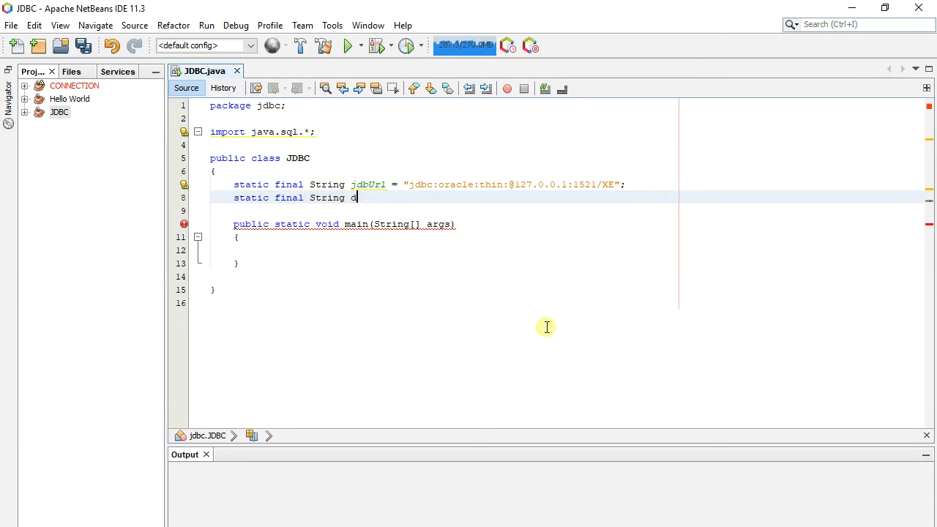
{"action": "type", "text": "river = \"\""}
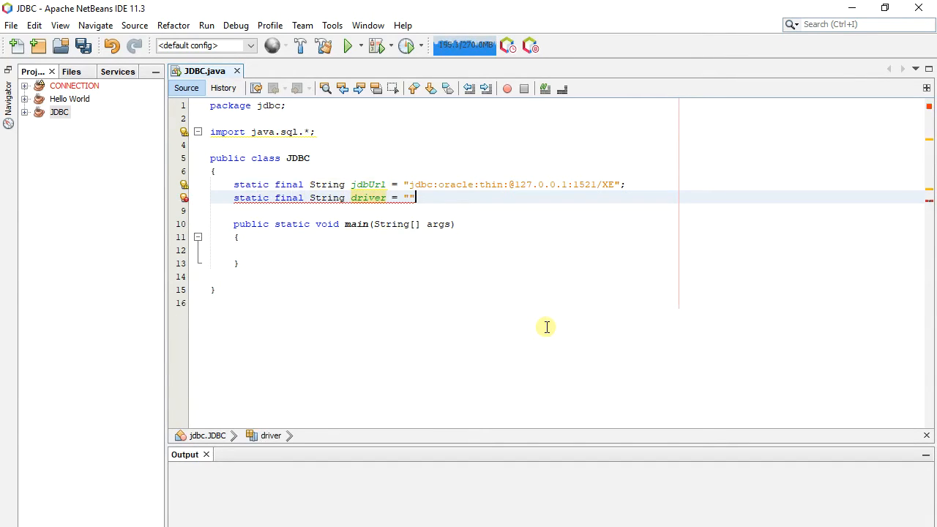
{"action": "type", "text": ";"}
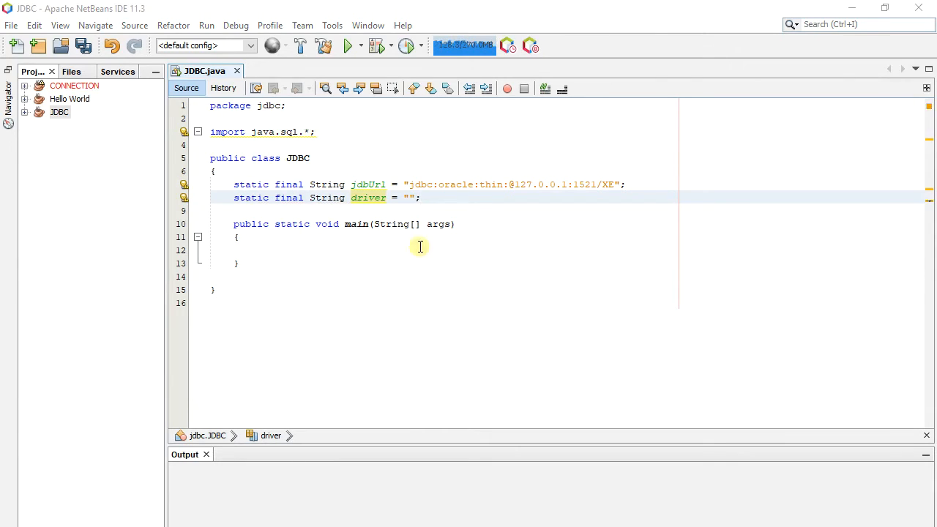
Declare static final String driver = "oracle.jdbc.driver.OracleDriver" and start a new line.
{"action": "left_click", "coordinate": [409, 198]}
{"action": "type", "text": "oracle."}
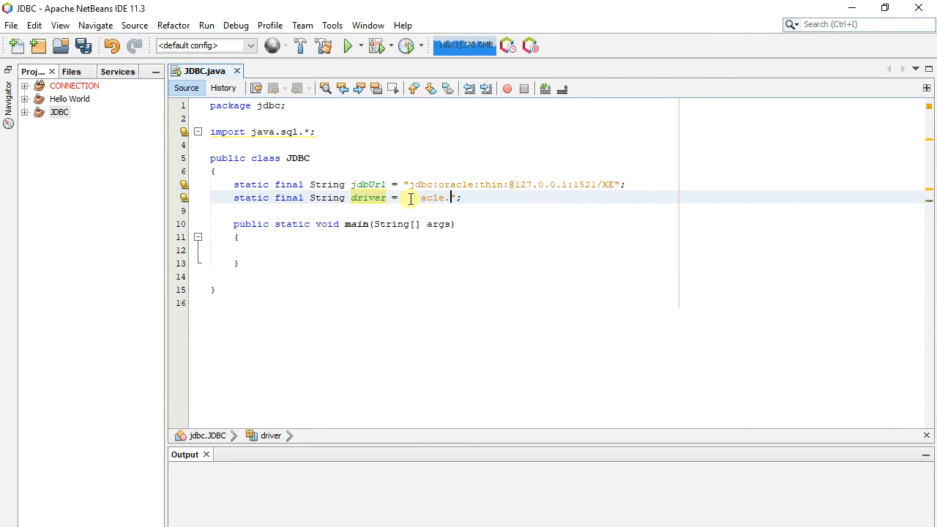
{"action": "type", "text": "jdbc"}
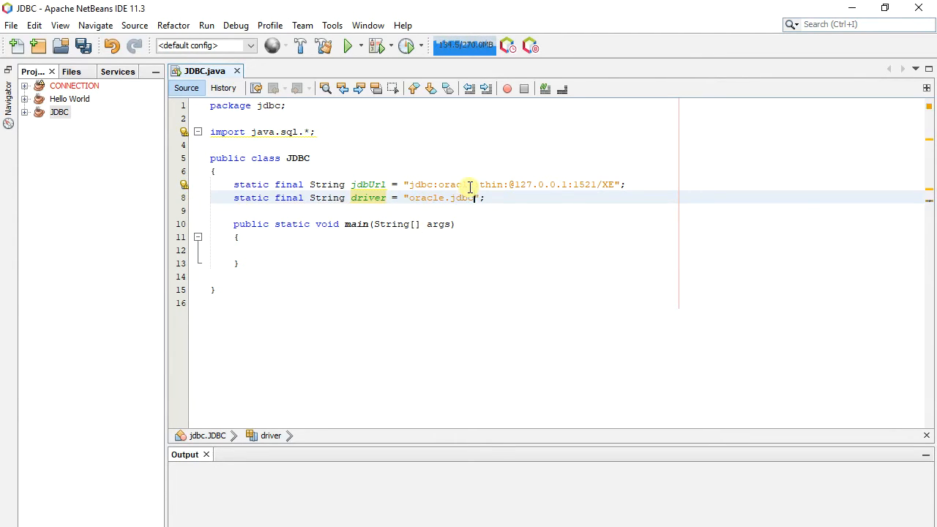
{"action": "type", "text": ".driver."}
{"action": "type", "text": "Oracle"}
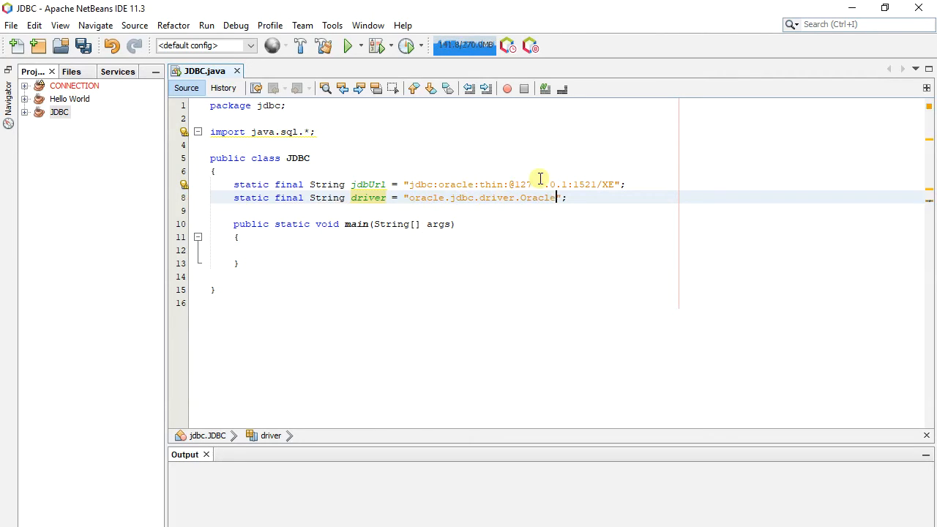
{"action": "type", "text": "Driver"}
{"action": "key", "text": "Return"}
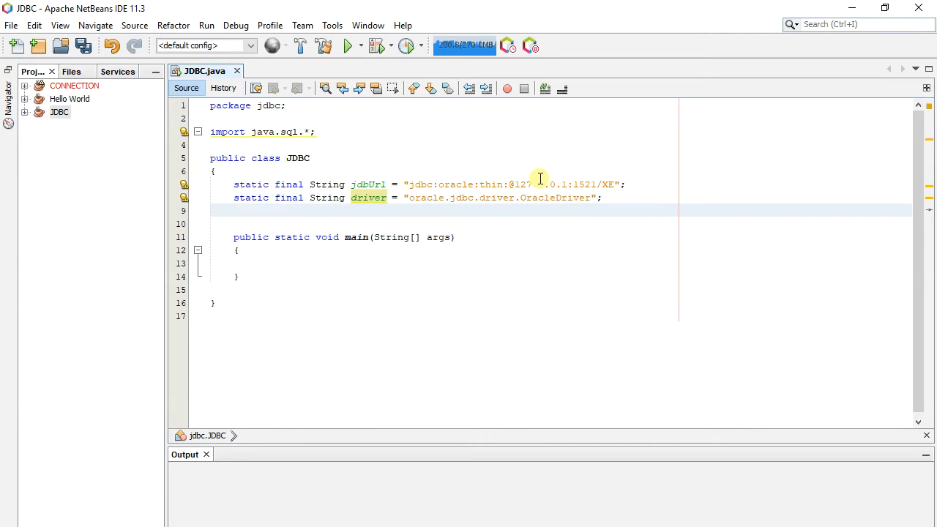
{"action": "type", "text": "static"}
{"action": "type", "text": " final use"}
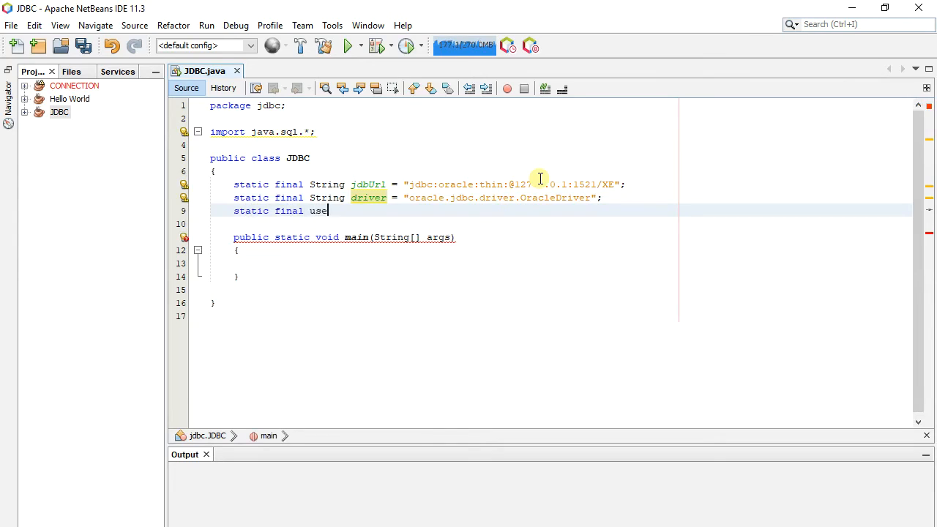
{"action": "type", "text": " ="}
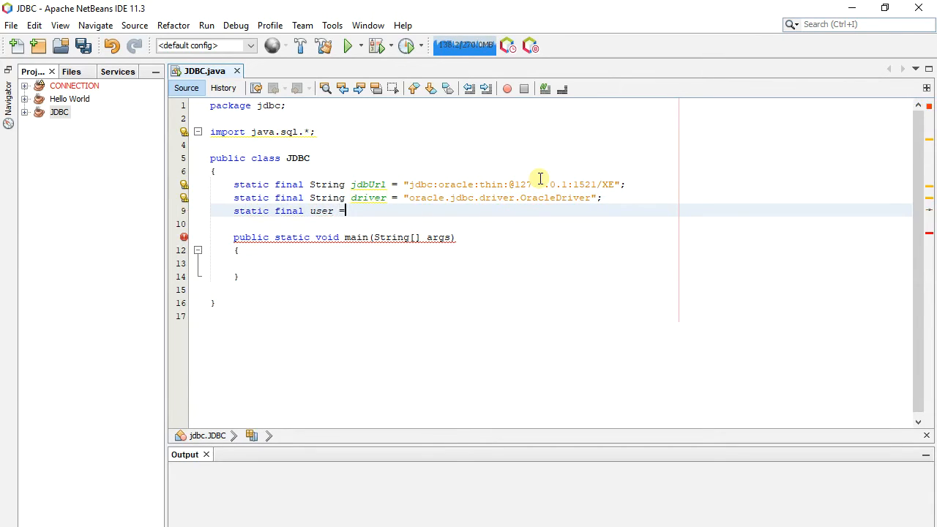
{"action": "type", "text": "c"}
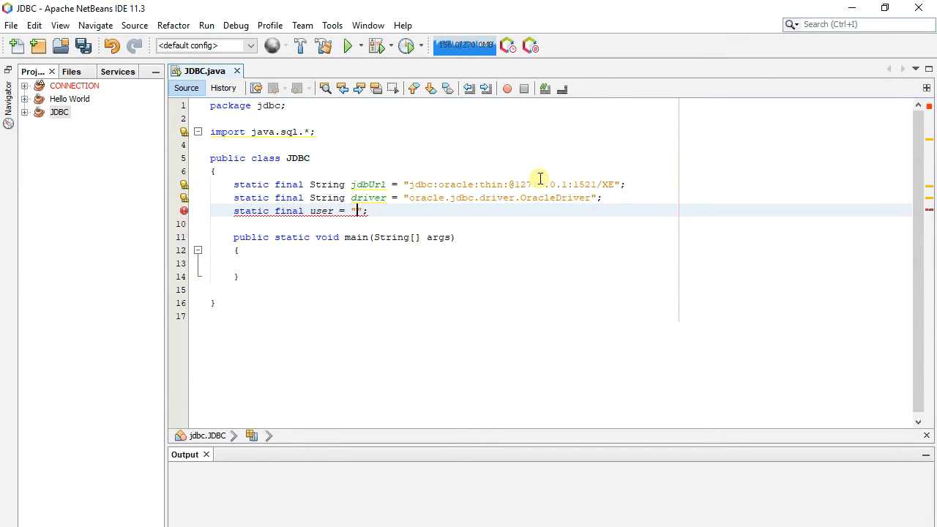
{"action": "type", "text": "##"}
{"action": "type", "text": "dc"}
Complete static final String user = "c##softrick" with the missing String type.
{"action": "key", "text": "BackSpace"}
{"action": "type", "text": "softrick"}
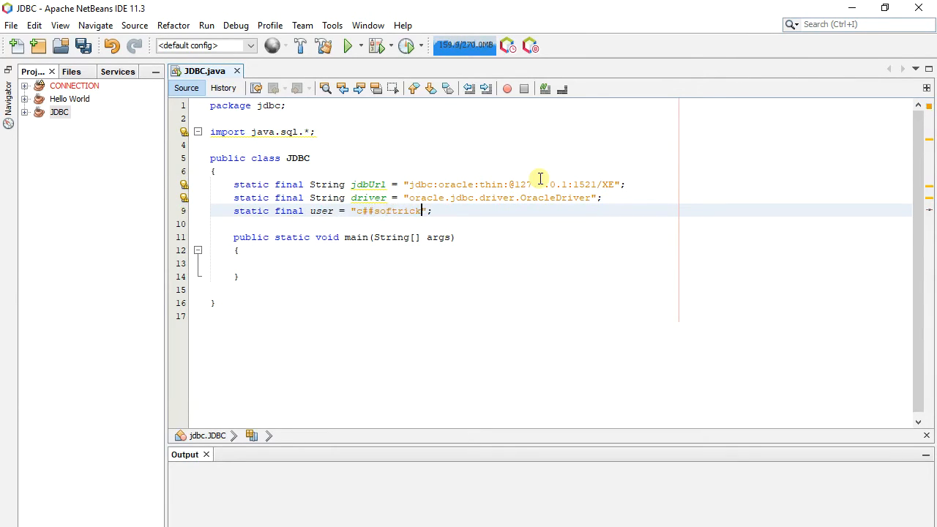
{"action": "key", "text": "Right"}
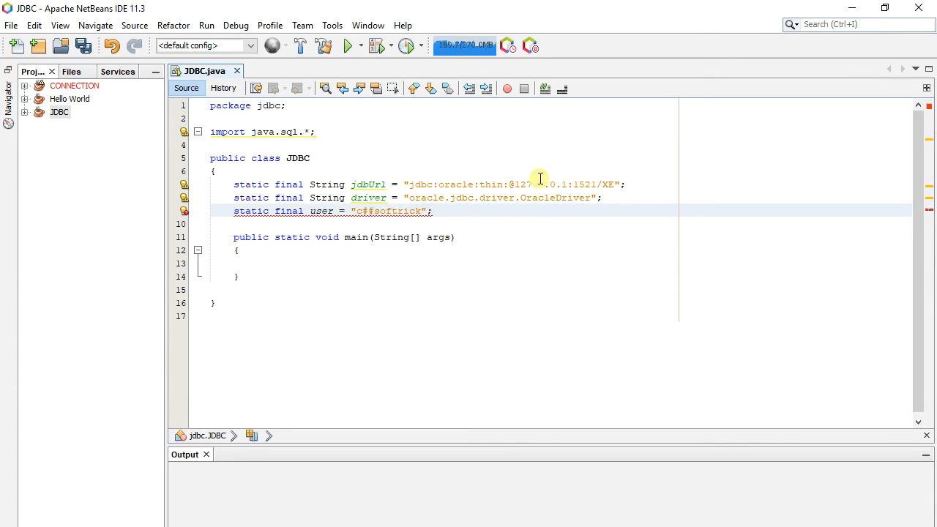
{"action": "key", "text": "End"}
{"action": "key", "text": "Return"}
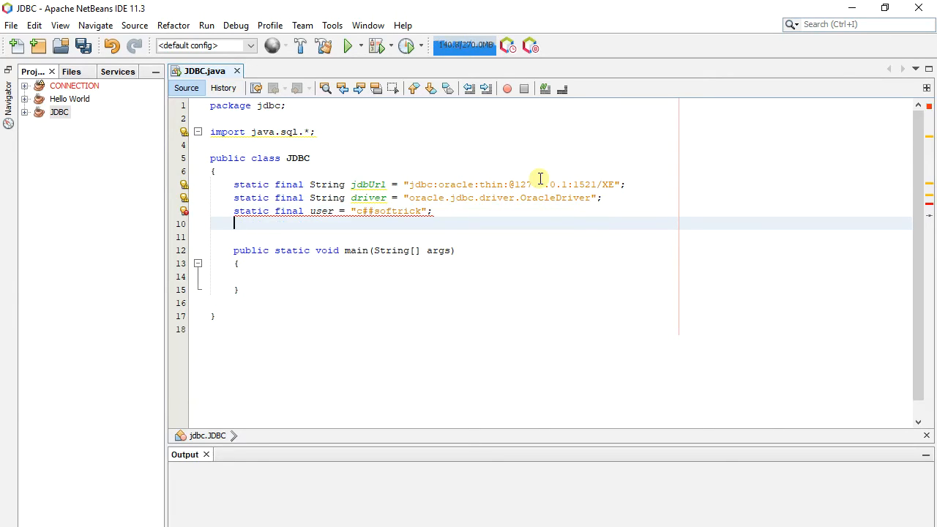
{"action": "left_click", "coordinate": [311, 211]}
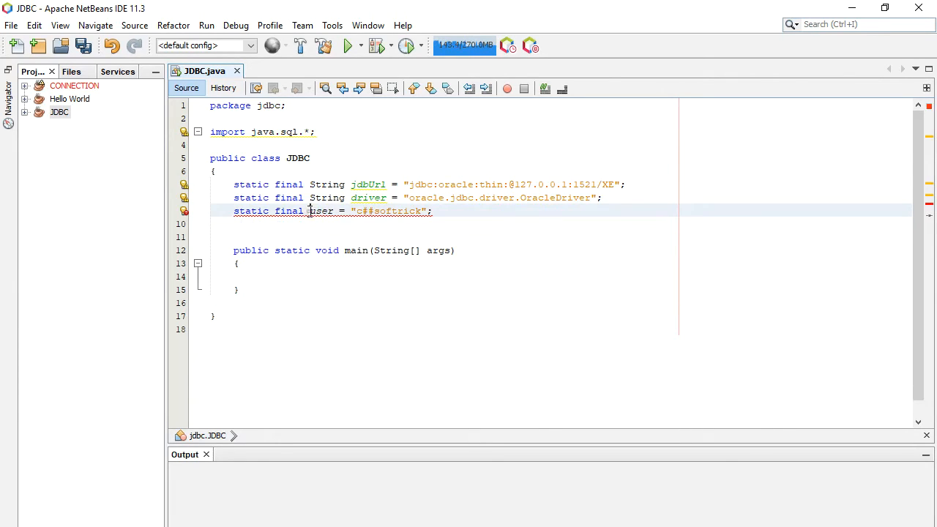
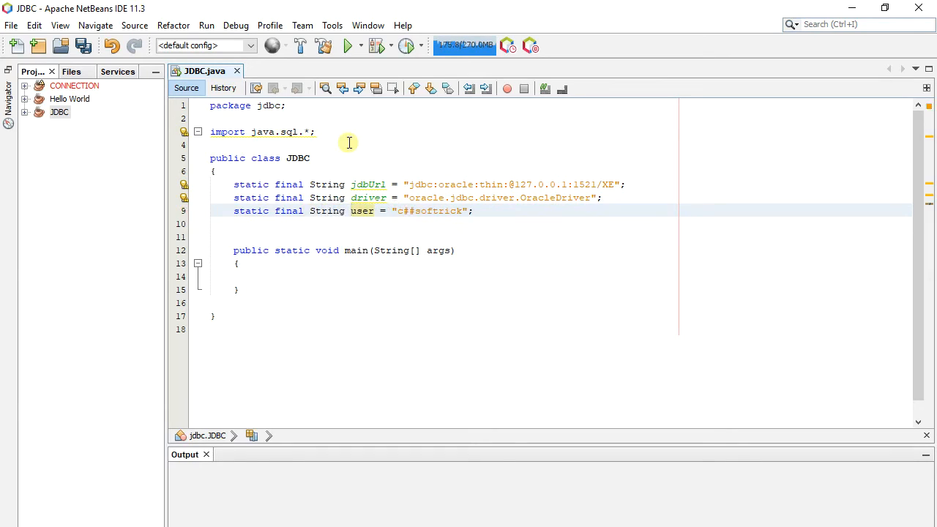
{"action": "key", "text": "End"}
{"action": "key", "text": "Return"}
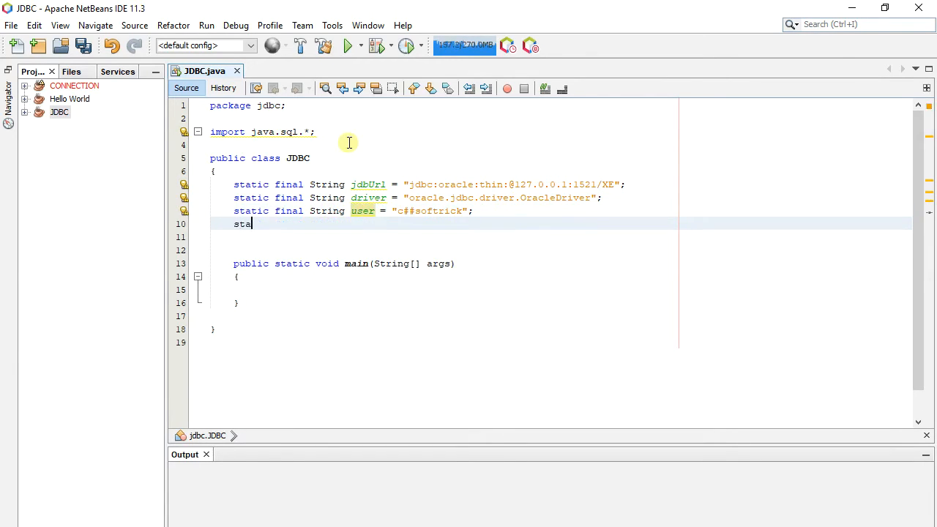
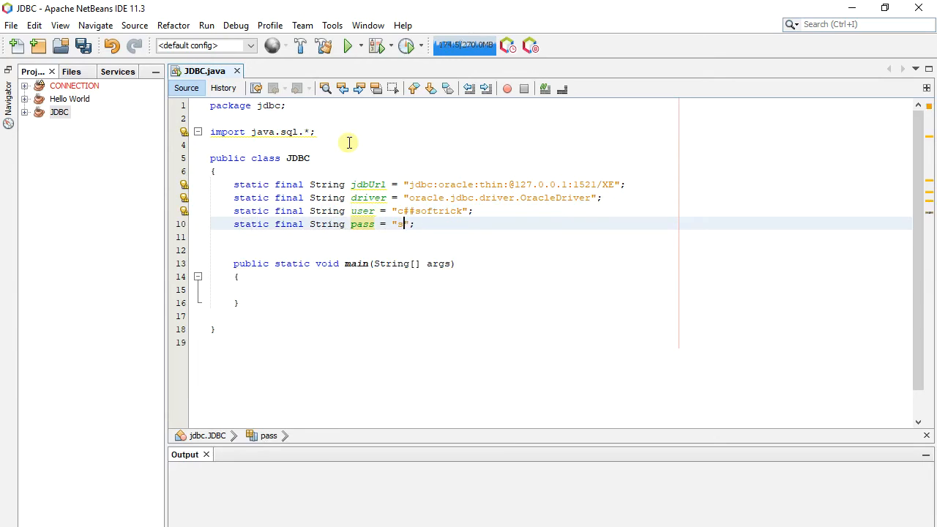
{"action": "key", "text": "End"}
{"action": "key", "text": "Return"}
{"action": "key", "text": "Return"}
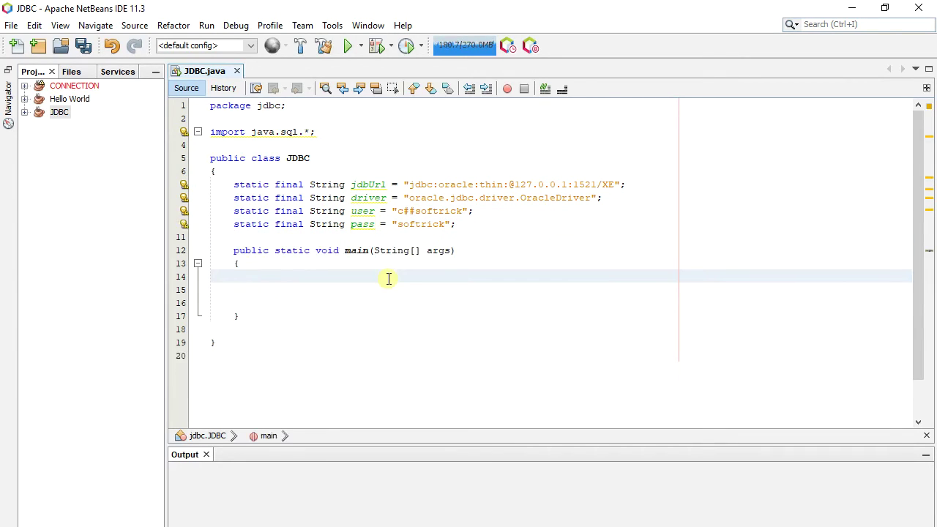
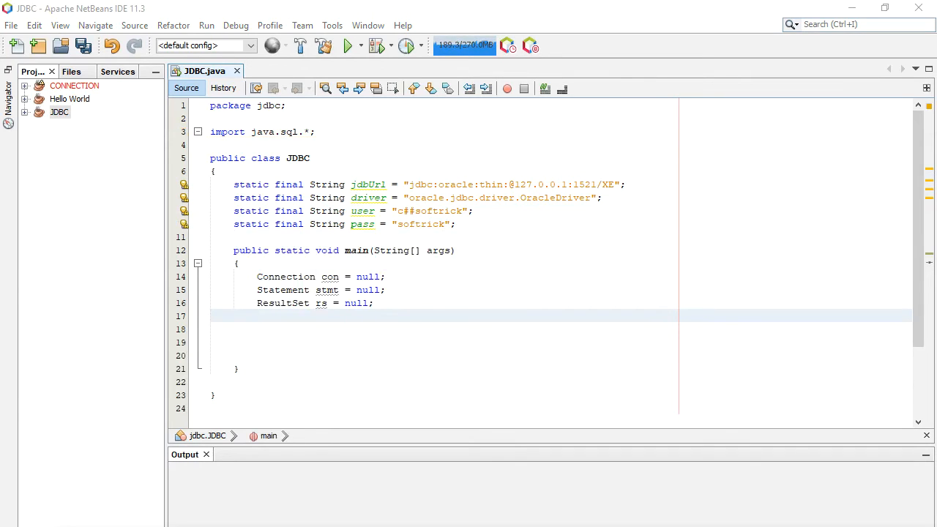
Return the insertion point to the end of the ResultSet rs = null declaration in main.
{"action": "key", "text": "Down"}
{"action": "key", "text": "Down"}
{"action": "key", "text": "Down"}
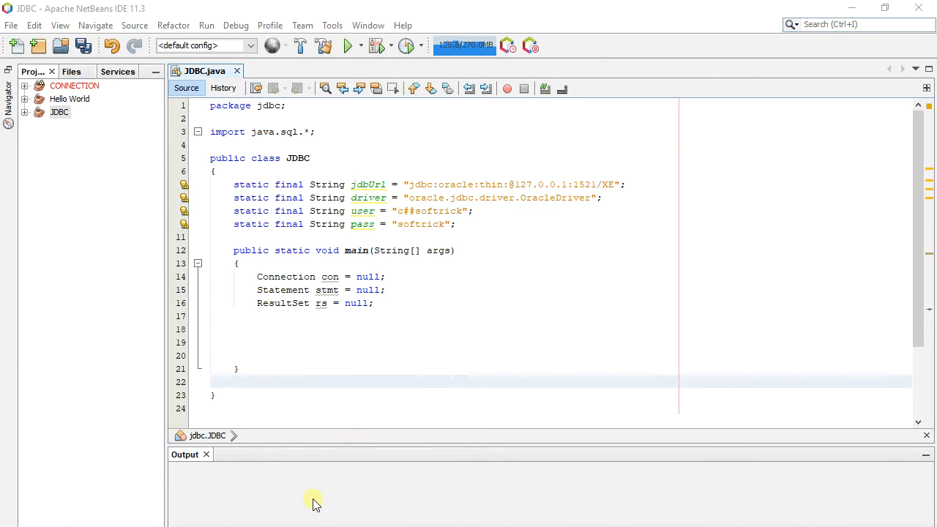
{"action": "left_click", "coordinate": [393, 303]}
Lay out an empty try block with a catch(Exception e) block below the declarations.
{"action": "key", "text": "Return"}
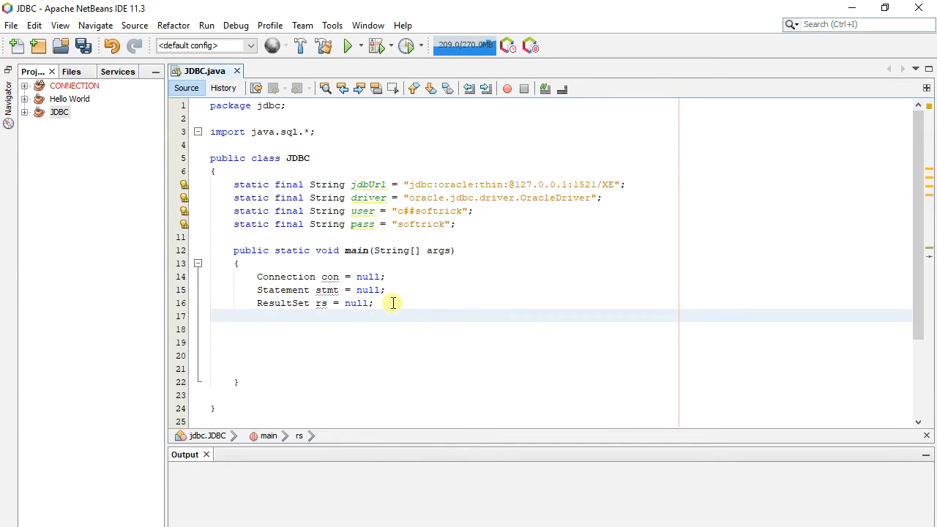
{"action": "key", "text": "Return"}
{"action": "type", "text": "try"}
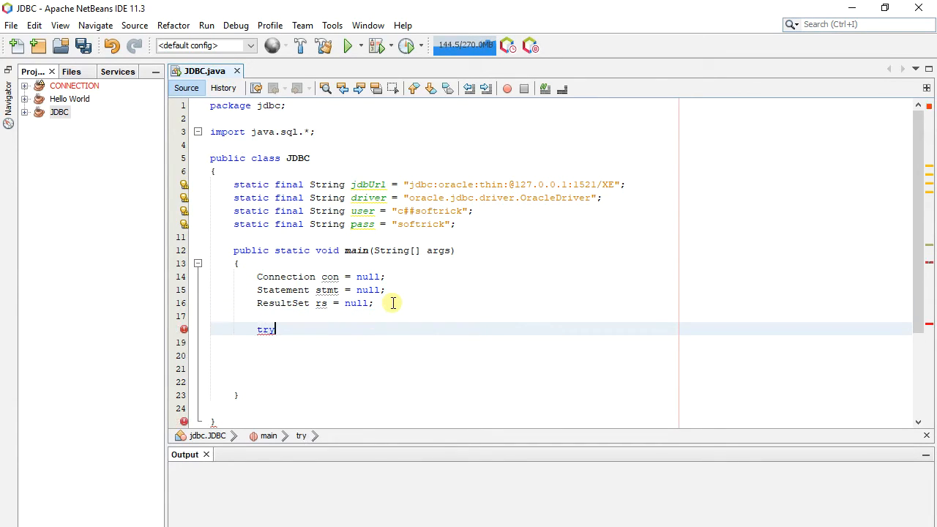
{"action": "key", "text": "Return"}
{"action": "type", "text": "{"}
{"action": "key", "text": "Return"}
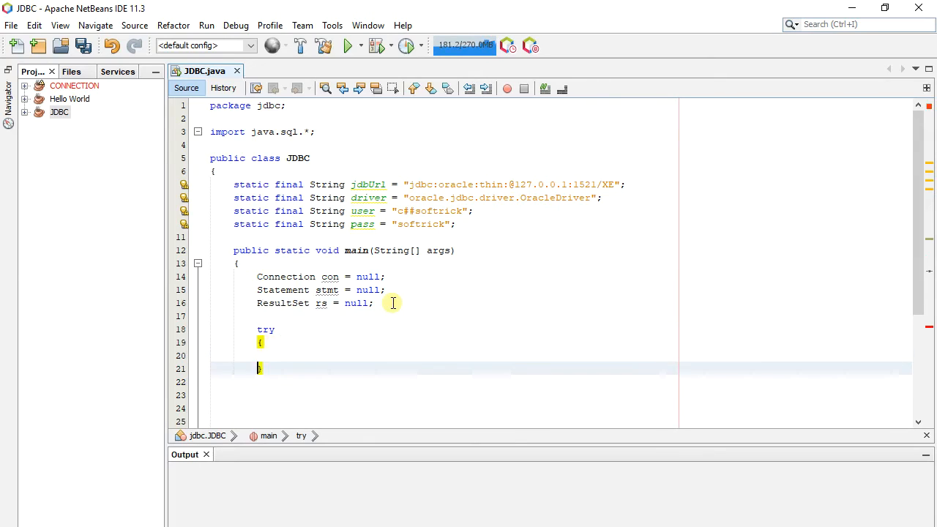
{"action": "key", "text": "Down"}
{"action": "type", "text": "catch("}
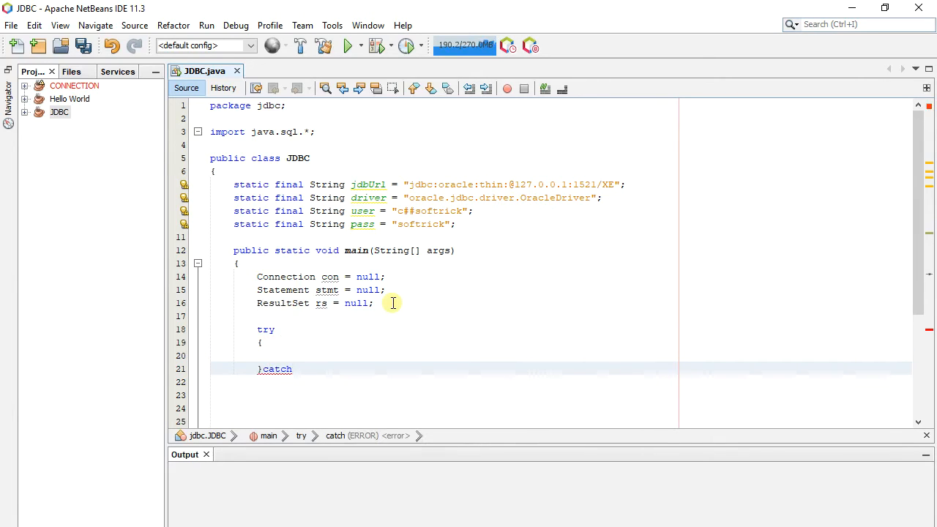
{"action": "type", "text": "Exception exp"}
{"action": "key", "text": "Right"}
{"action": "key", "text": "Return"}
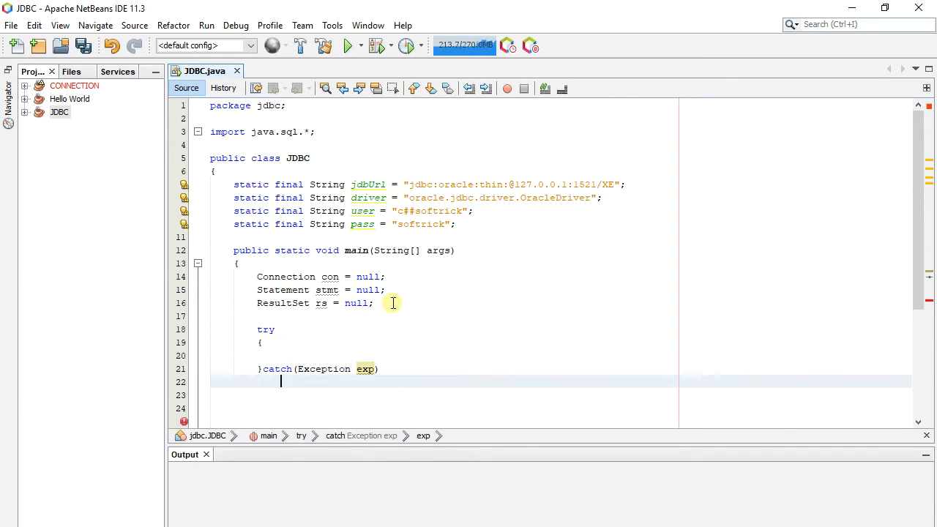
{"action": "type", "text": "{}"}
{"action": "key", "text": "Left"}
{"action": "key", "text": "Return"}
{"action": "key", "text": "Return"}
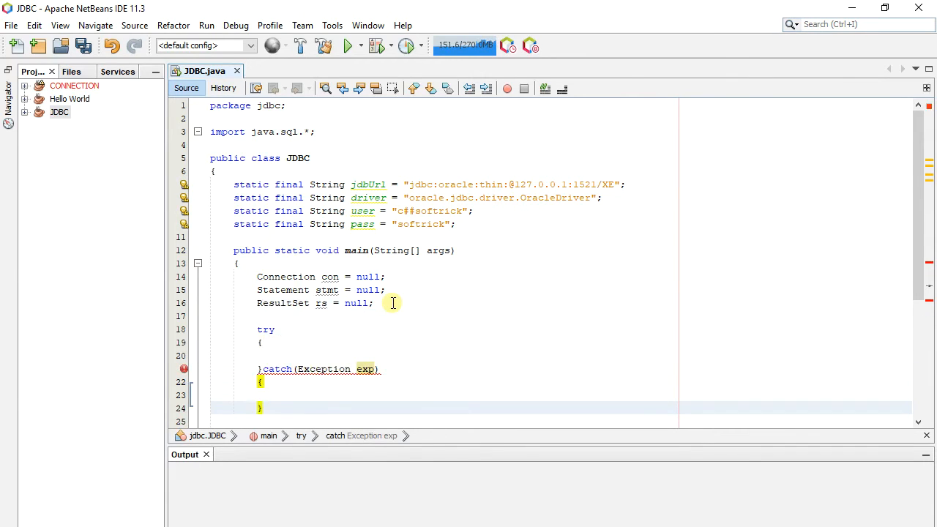
{"action": "key", "text": "Return"}
Make the catch block rethrow with throw new Exception(e.getMessage()).
{"action": "key", "text": "Up"}
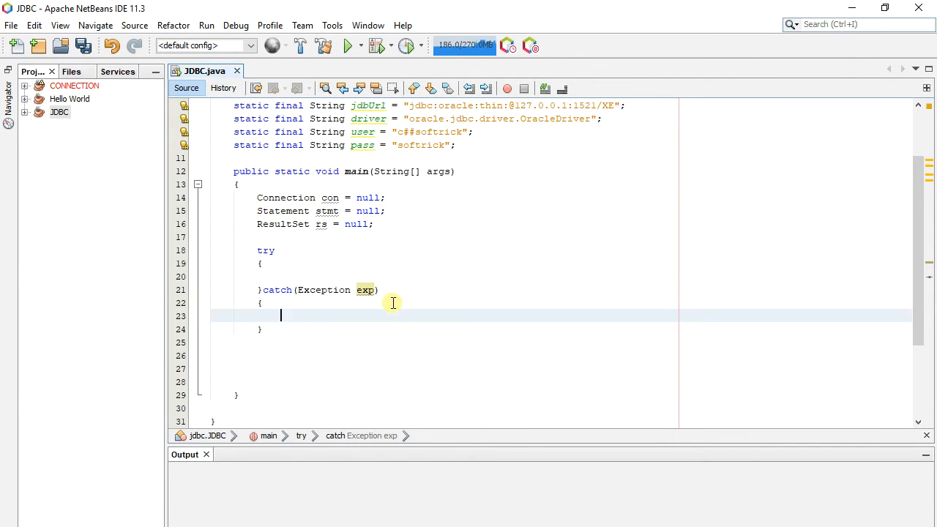
{"action": "type", "text": "throws"}
{"action": "key", "text": "BackSpace"}
{"action": "key", "text": "BackSpace"}
{"action": "type", "text": "new Exception"}
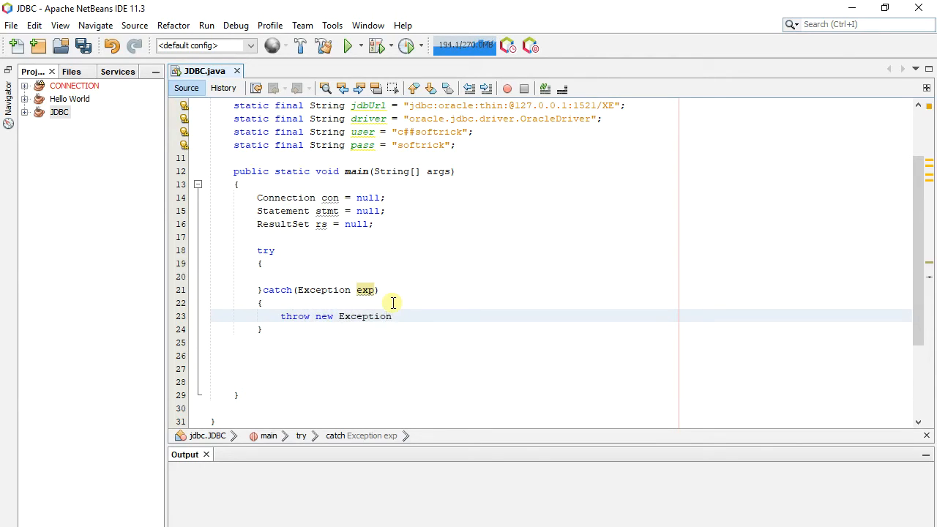
{"action": "type", "text": "()"}
{"action": "type", "text": ";"}
{"action": "key", "text": "Left"}
{"action": "key", "text": "Left"}
{"action": "type", "text": "exp."}
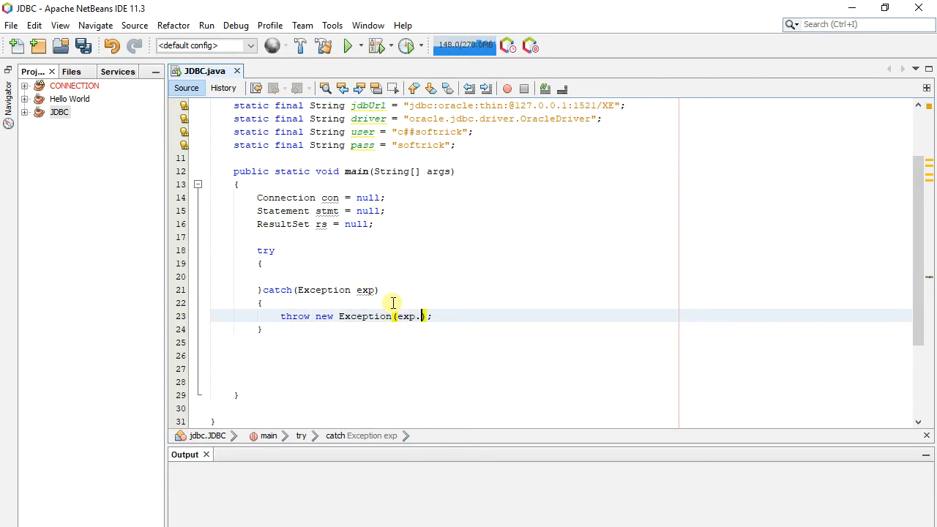
{"action": "type", "text": "getMessag"}
{"action": "type", "text": "e()"}
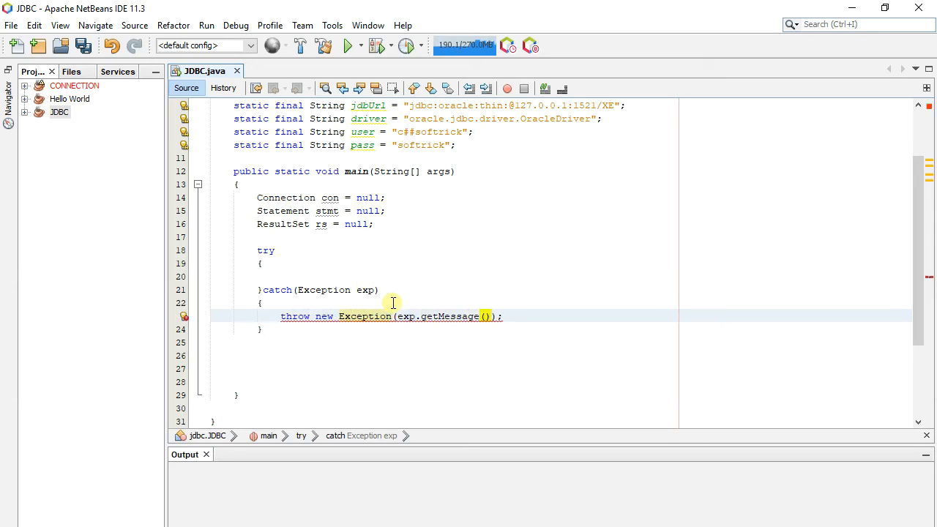
{"action": "key", "text": "End"}
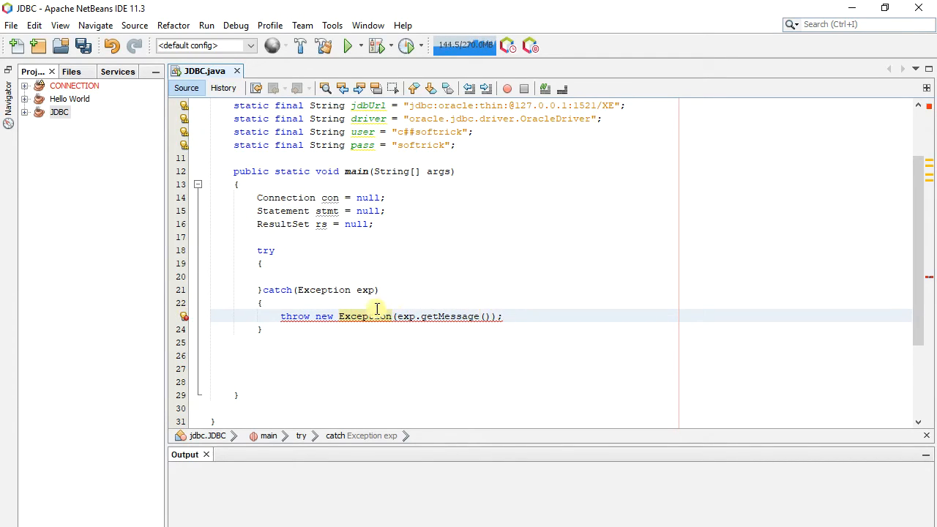
Apply the 'Add throws clause' hint so main throws Exception, then position after the catch block.
{"action": "left_click", "coordinate": [185, 317]}
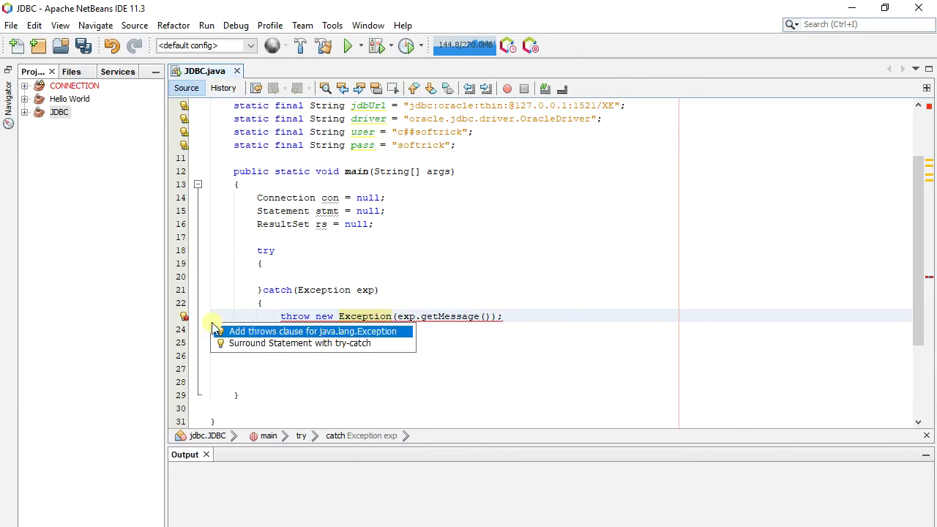
{"action": "left_click", "coordinate": [289, 329]}
{"action": "double_click", "coordinate": [480, 171]}
{"action": "left_click", "coordinate": [556, 249]}
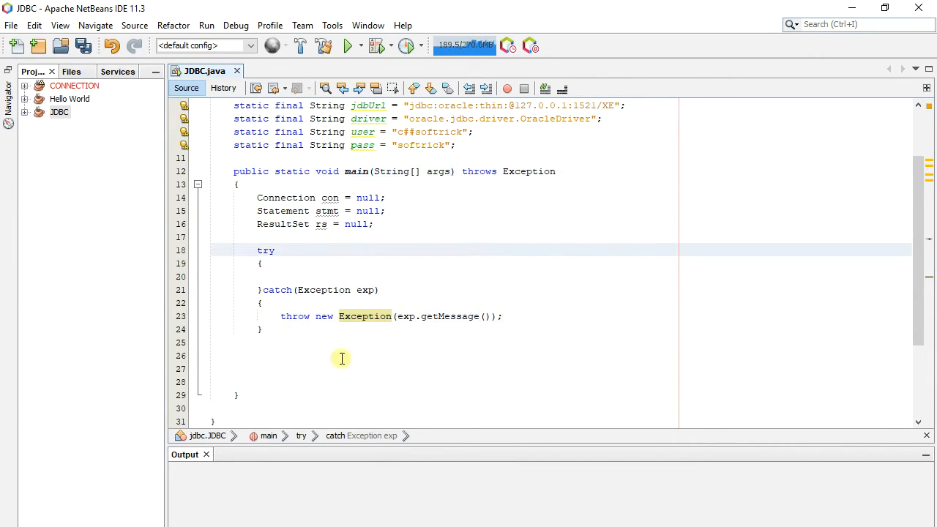
{"action": "left_click", "coordinate": [275, 329]}
{"action": "type", "text": "finally"}
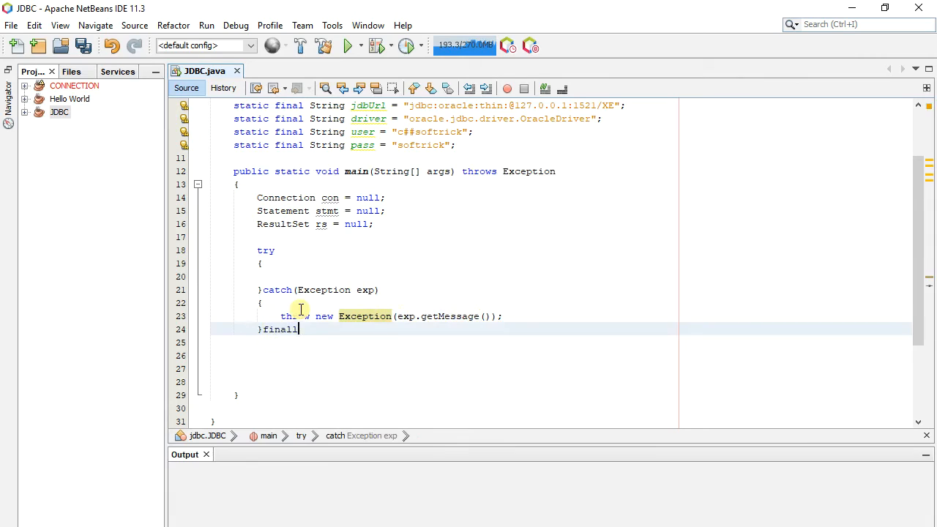
Start the finally block with if(rs != null) rs.close();.
{"action": "key", "text": "Return"}
{"action": "type", "text": "{"}
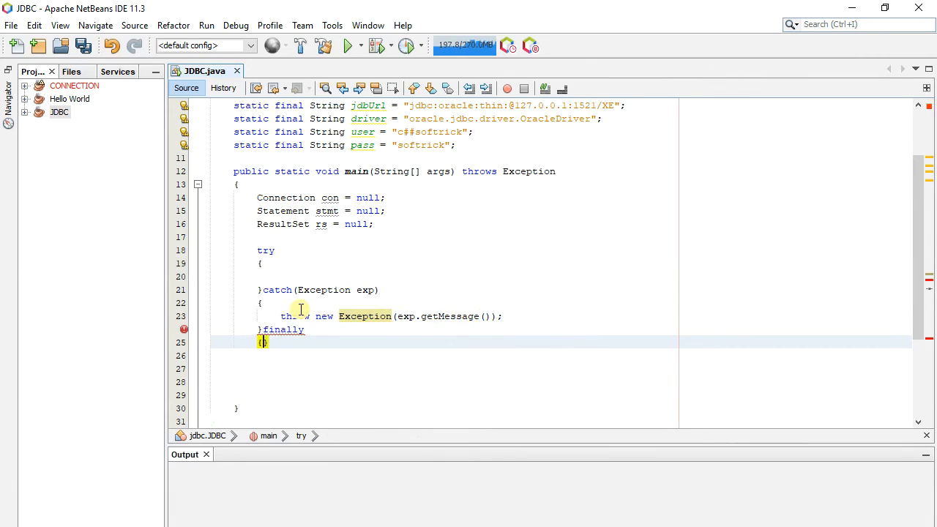
{"action": "key", "text": "Return"}
{"action": "key", "text": "Tab"}
{"action": "type", "text": "if"}
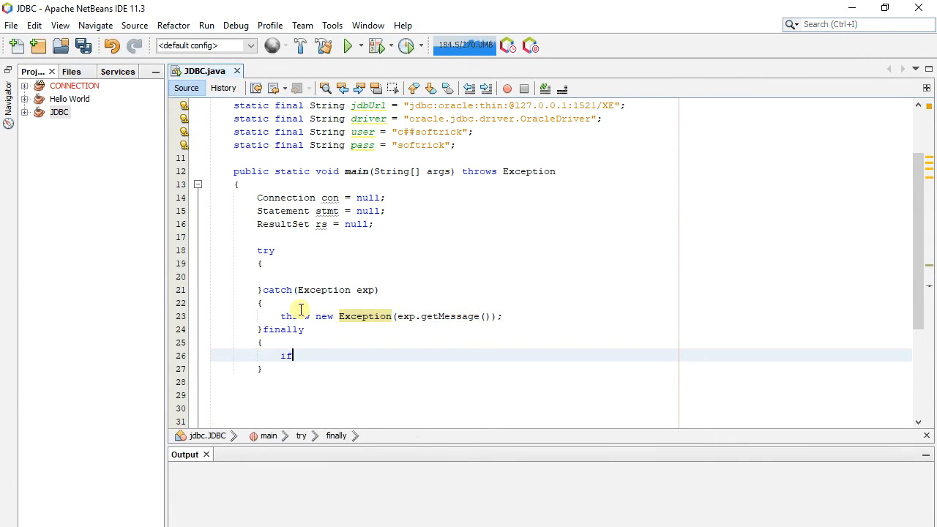
{"action": "type", "text": "(rs"}
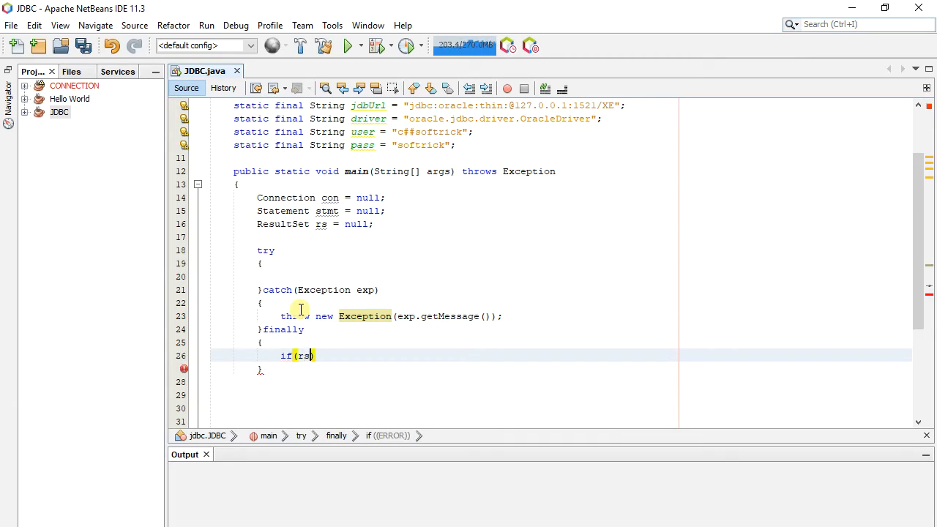
{"action": "type", "text": " != nul"}
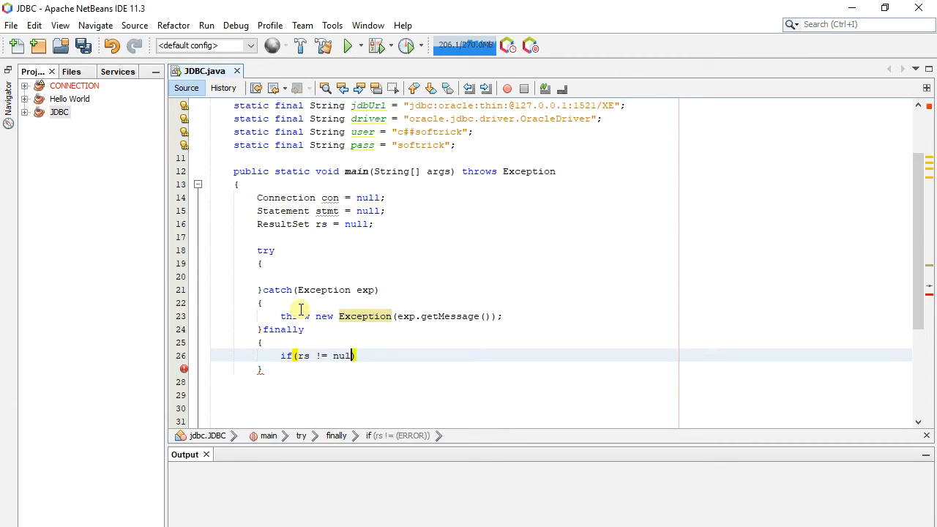
{"action": "type", "text": "l"}
{"action": "key", "text": "Right"}
{"action": "type", "text": "rs.c"}
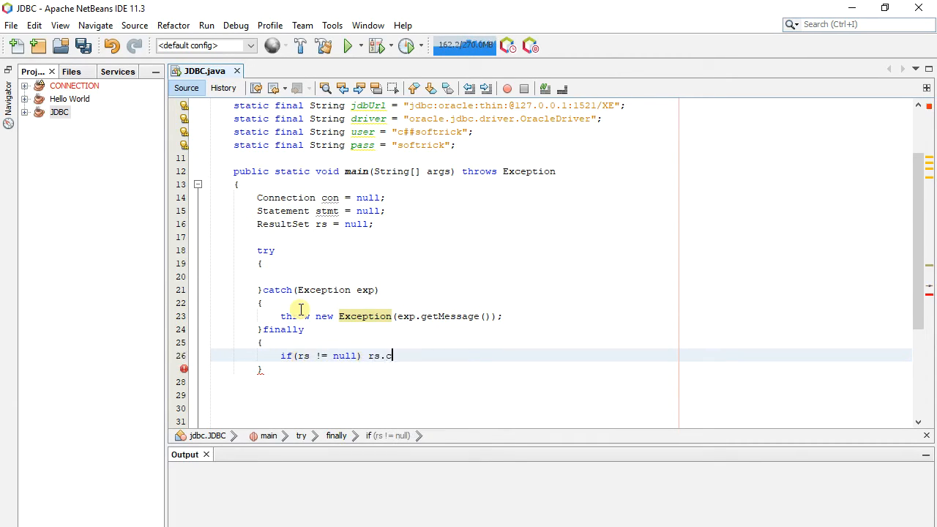
{"action": "type", "text": "lose();"}
{"action": "key", "text": "Return"}
{"action": "type", "text": "i"}
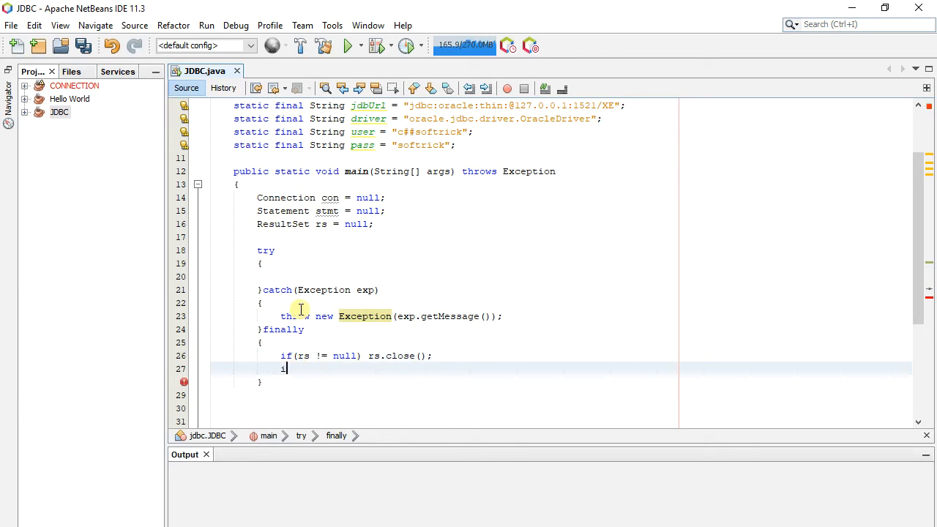
{"action": "type", "text": "f("}
{"action": "type", "text": "stmt != nu"}
Add if(stmt != null) stmt.close(); and if(con != null) con.close(); to the finally block.
{"action": "key", "text": "BackSpace"}
{"action": "key", "text": "BackSpace"}
{"action": "key", "text": "BackSpace"}
{"action": "key", "text": "BackSpace"}
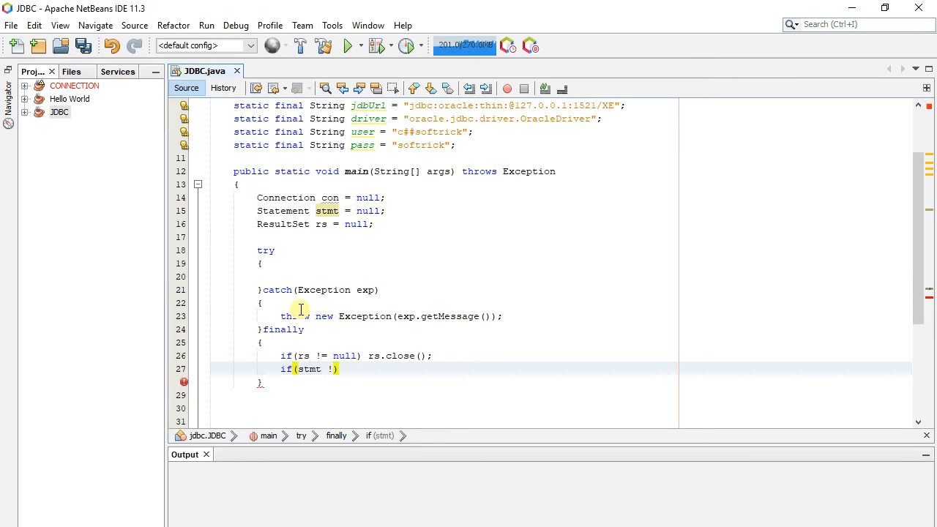
{"action": "type", "text": "= null"}
{"action": "key", "text": "End"}
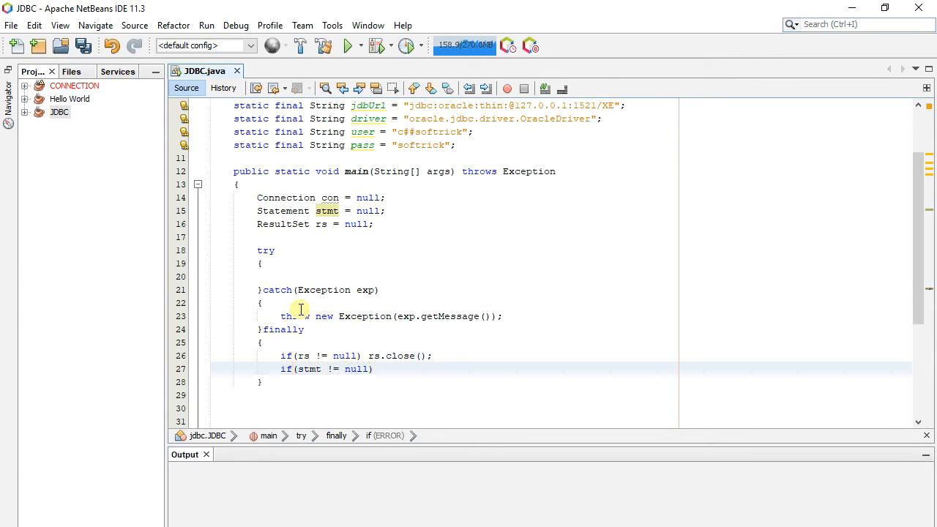
{"action": "type", "text": "stmt.close("}
{"action": "key", "text": "End"}
{"action": "type", "text": ";"}
{"action": "key", "text": "Return"}
{"action": "type", "text": "if("}
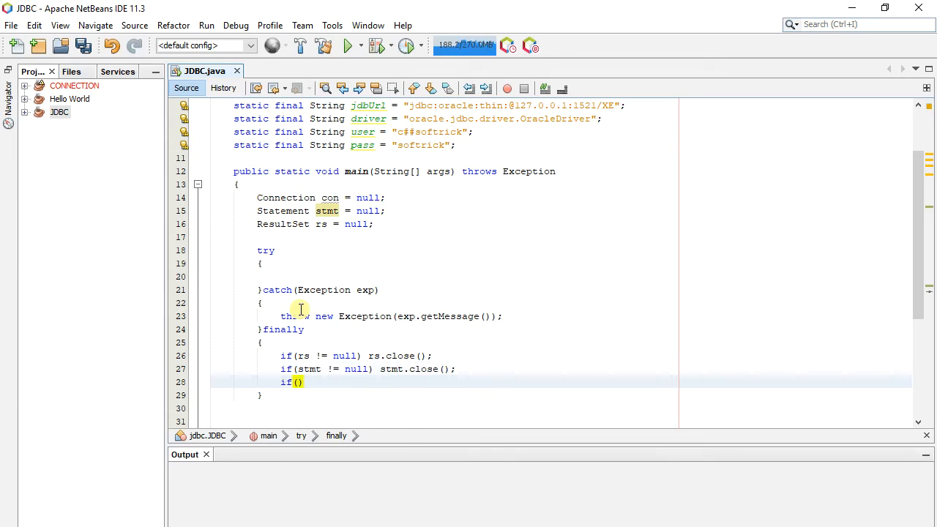
{"action": "type", "text": "con !+"}
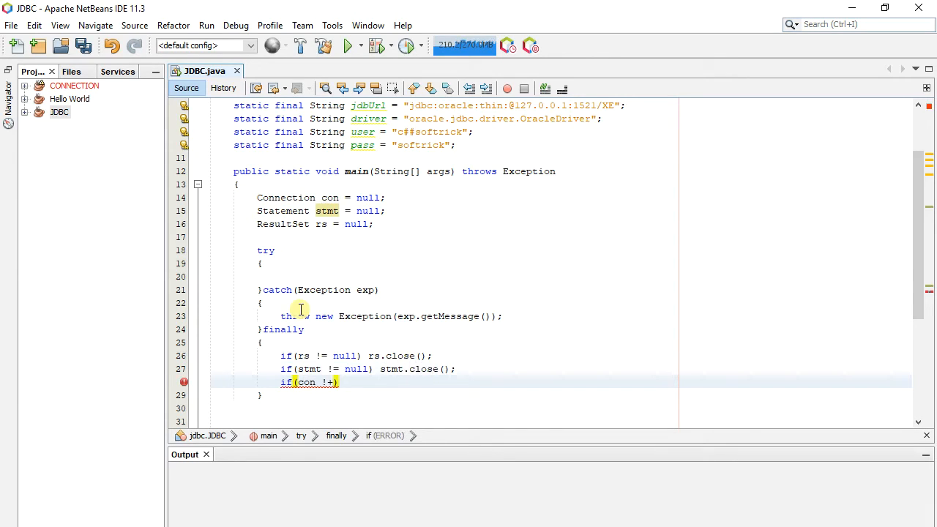
{"action": "key", "text": "BackSpace"}
{"action": "type", "text": "=null"}
{"action": "key", "text": "Right"}
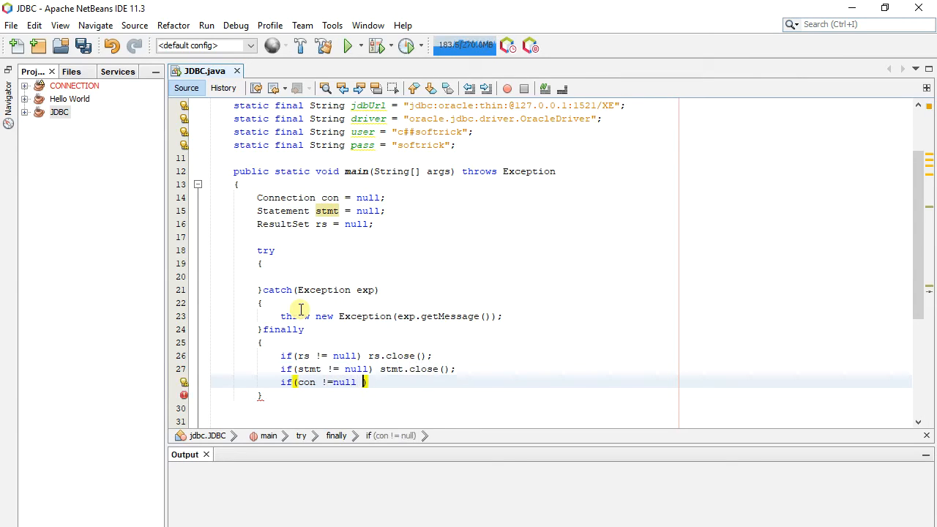
{"action": "key", "text": "BackSpace"}
{"action": "type", "text": "co"}
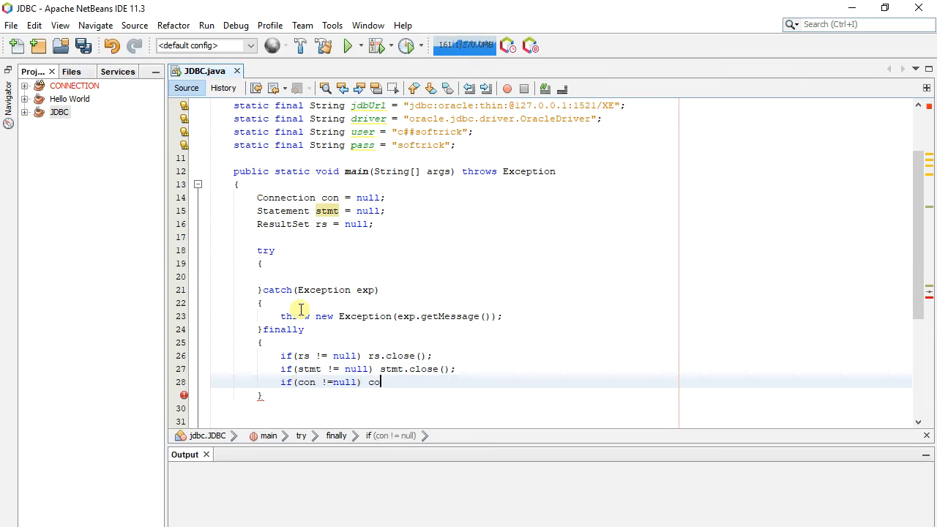
{"action": "type", "text": "n.close();"}
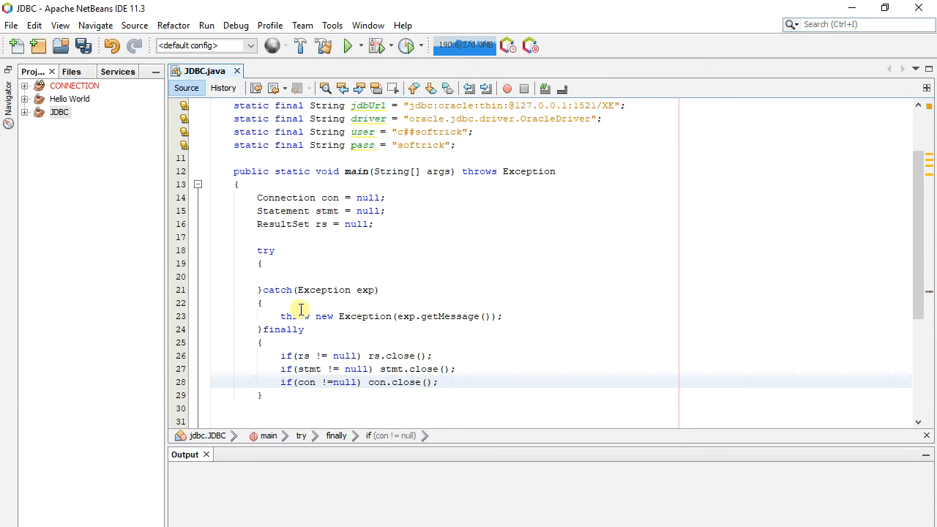
{"action": "left_click", "coordinate": [457, 253]}
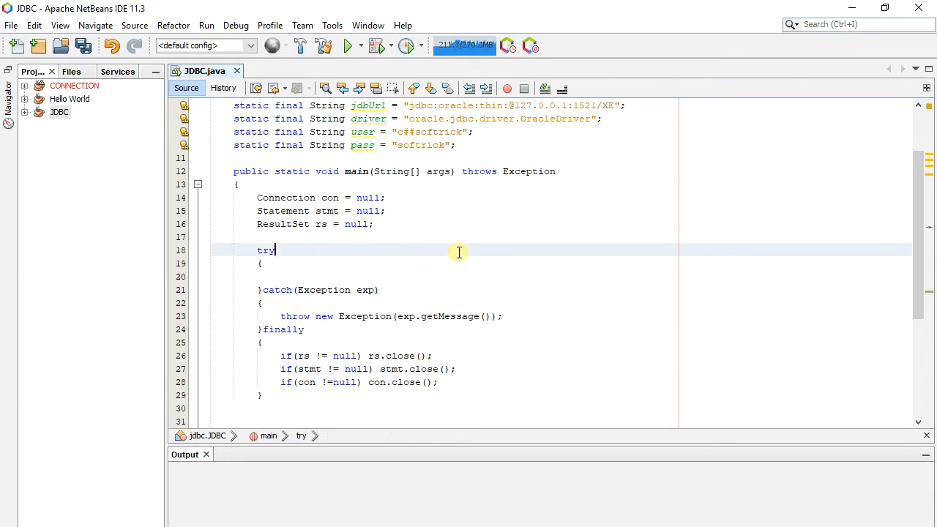
Begin the try body with Class.forName(driver); picked from code completion.
{"action": "left_click", "coordinate": [84, 46]}
{"action": "left_click", "coordinate": [352, 290]}
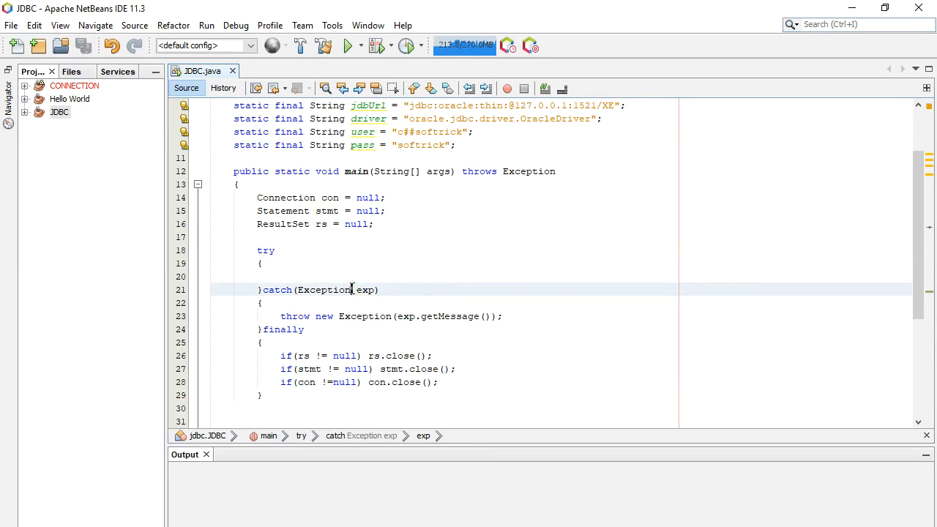
{"action": "left_click", "coordinate": [364, 266]}
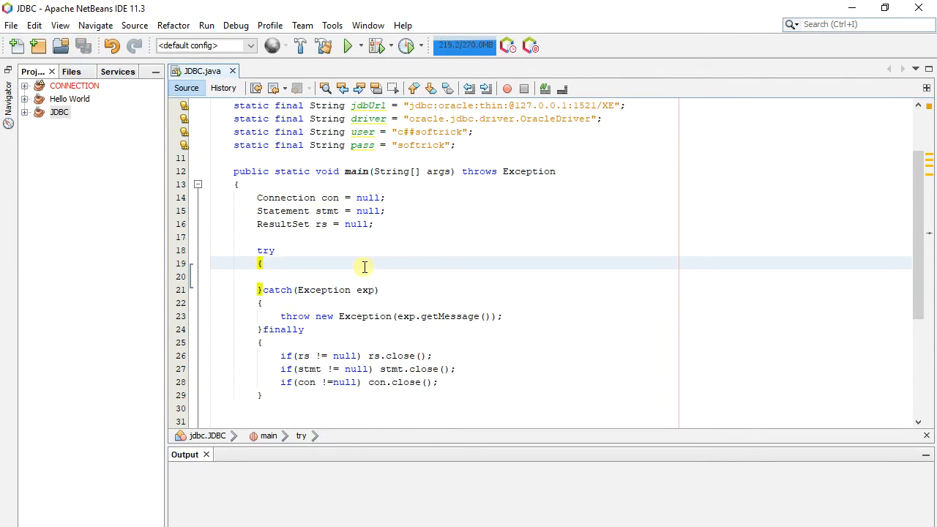
{"action": "key", "text": "Return"}
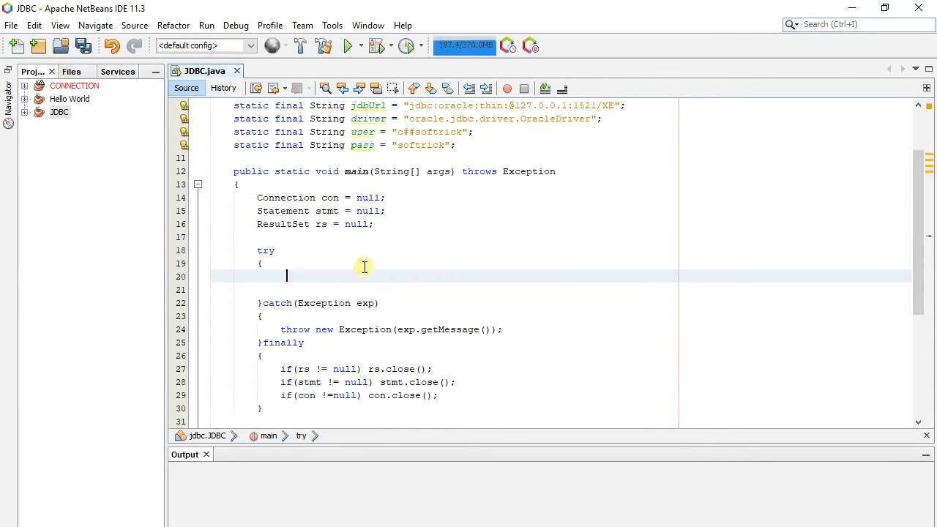
{"action": "type", "text": "l"}
{"action": "key", "text": "BackSpace"}
{"action": "key", "text": "BackSpace"}
{"action": "type", "text": "lass."}
{"action": "type", "text": "fo"}
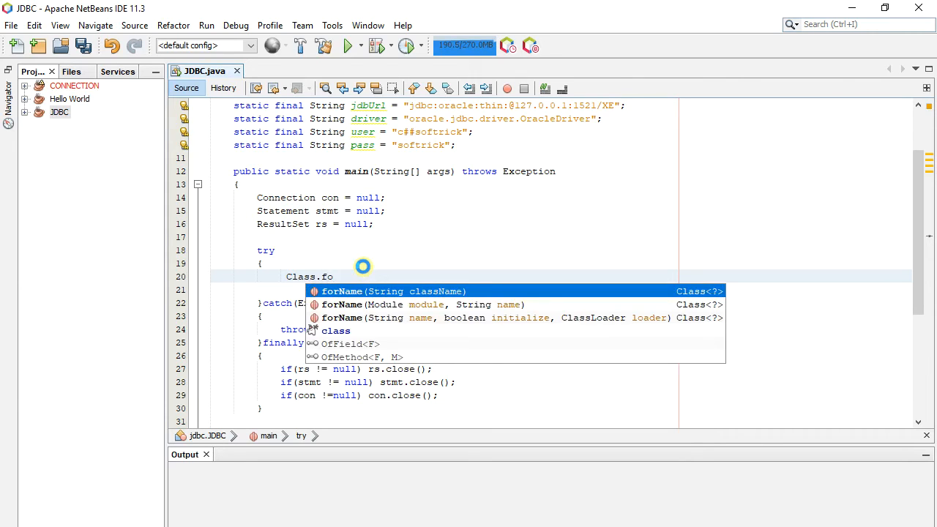
{"action": "key", "text": "Return"}
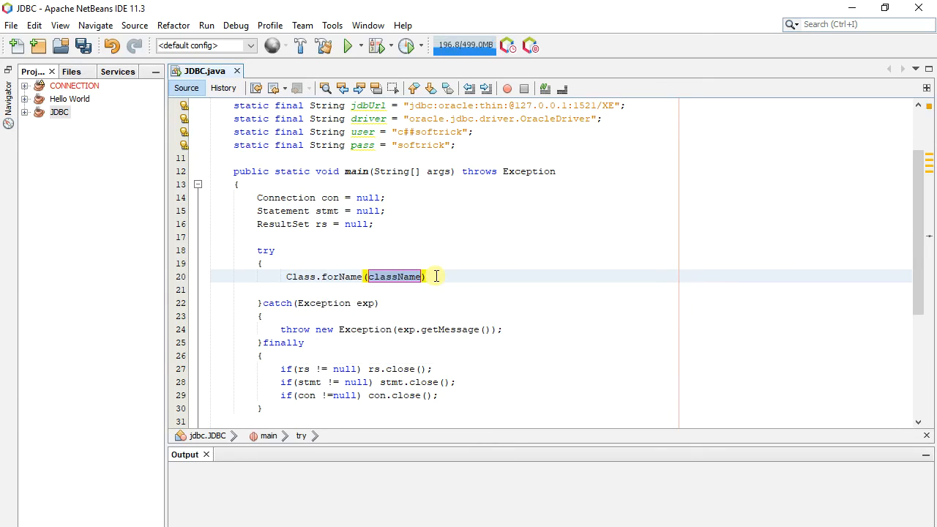
{"action": "key", "text": "BackSpace"}
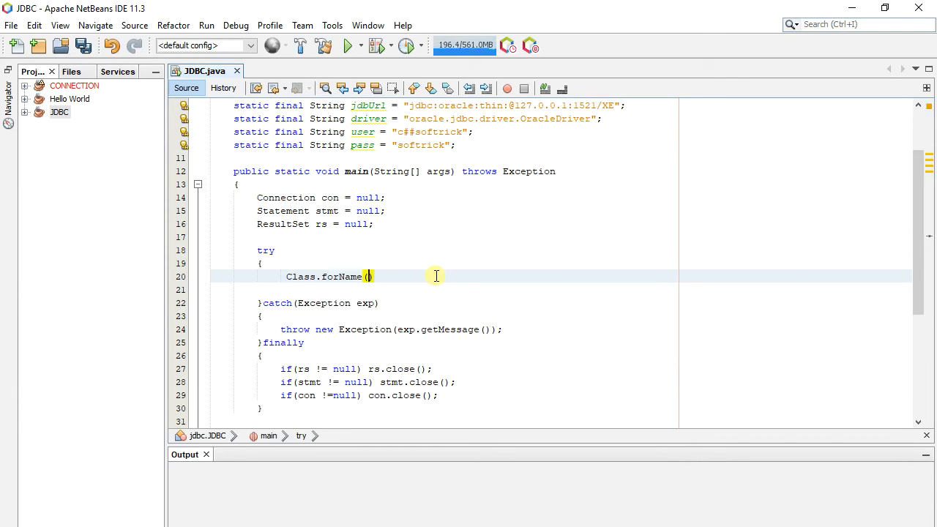
{"action": "type", "text": "driver"}
{"action": "key", "text": "End"}
{"action": "type", "text": ";"}
{"action": "key", "text": "Return"}
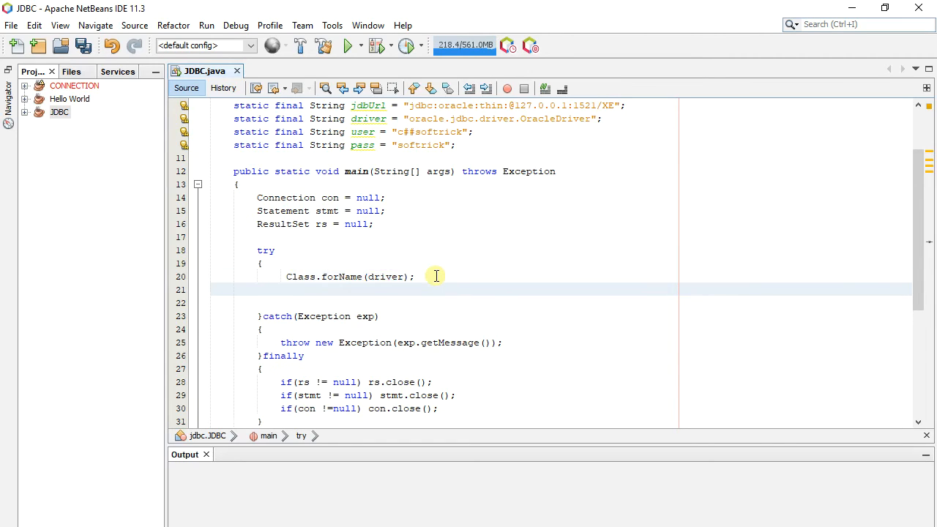
Add con = DriverManager.getConnection(jdbUrl,user,pass); via code completion.
{"action": "key", "text": "Return"}
{"action": "type", "text": "java."}
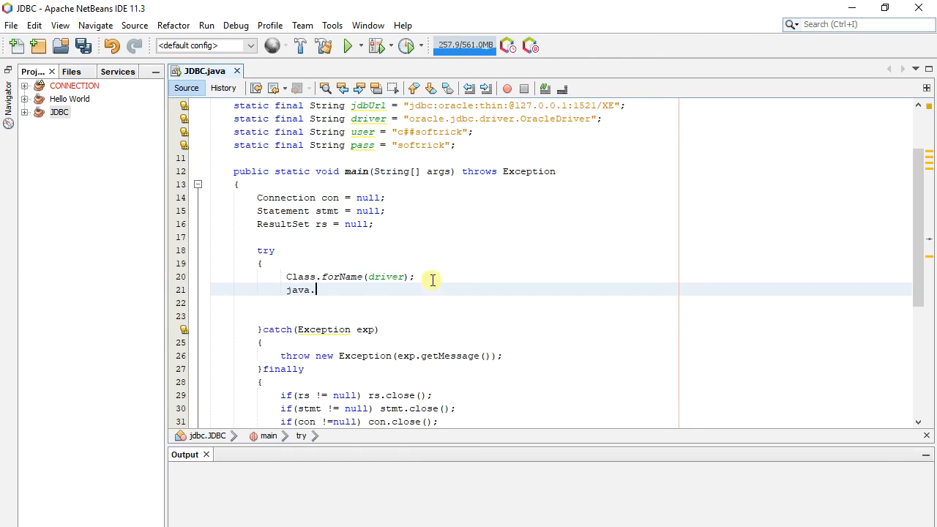
{"action": "type", "text": "sql."}
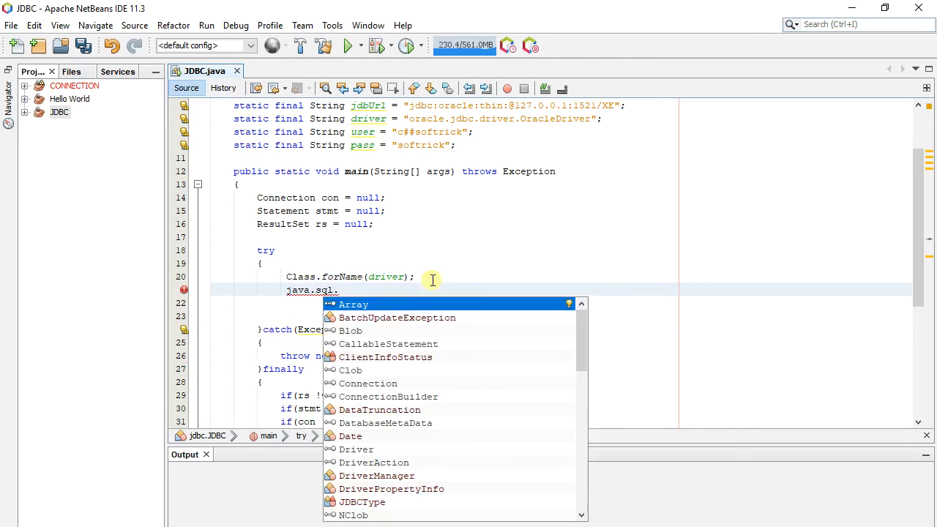
{"action": "type", "text": "Dr"}
{"action": "key", "text": "Down"}
{"action": "key", "text": "Return"}
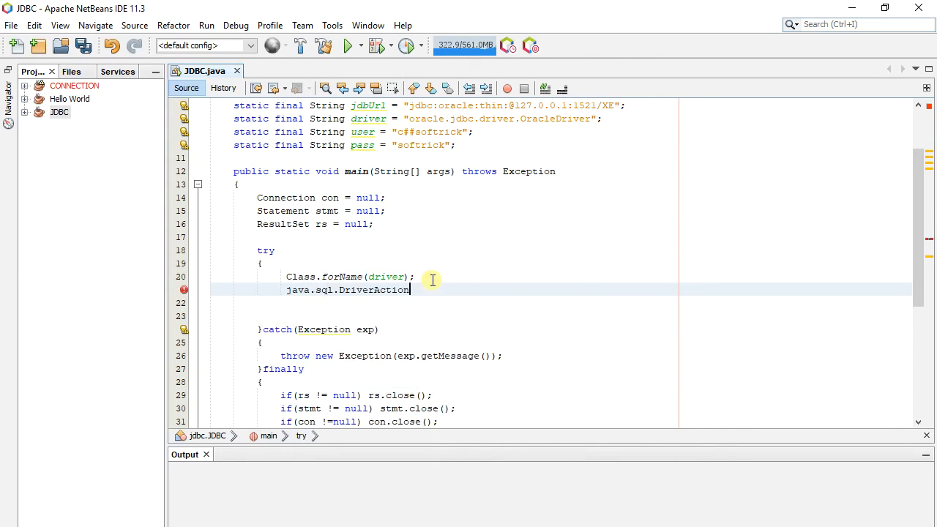
{"action": "key", "text": "BackSpace"}
{"action": "key", "text": "BackSpace"}
{"action": "key", "text": "BackSpace"}
{"action": "key", "text": "BackSpace"}
{"action": "key", "text": "BackSpace"}
{"action": "type", "text": "M"}
{"action": "type", "text": "anager."}
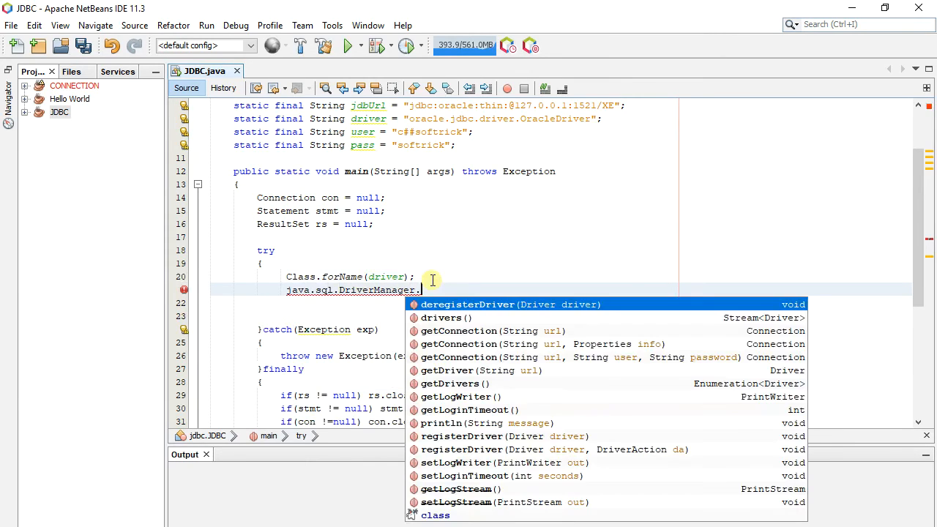
{"action": "left_click", "coordinate": [433, 290]}
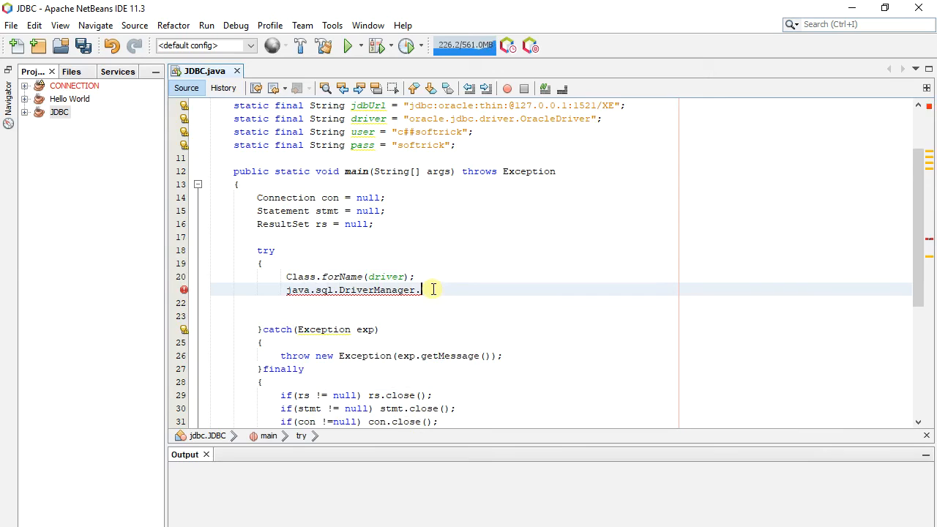
{"action": "key", "text": "BackSpace"}
{"action": "type", "text": "."}
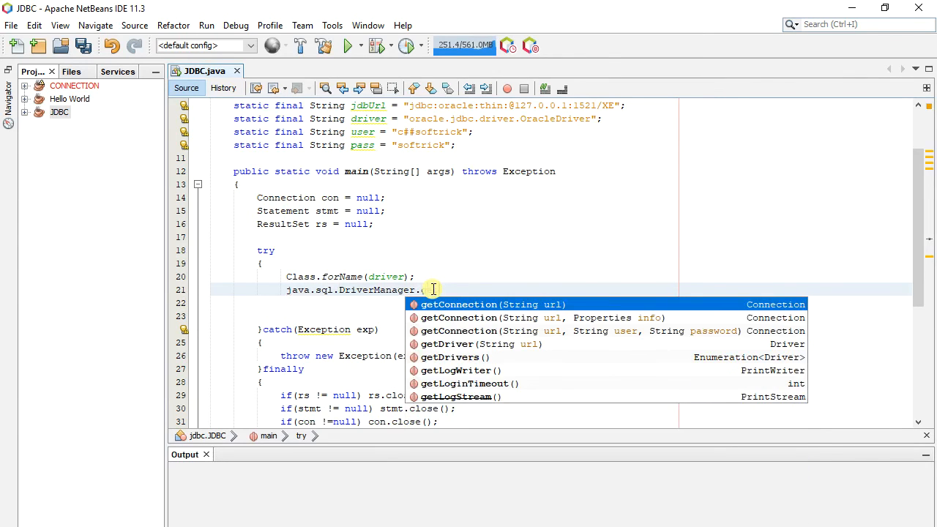
{"action": "key", "text": "Return"}
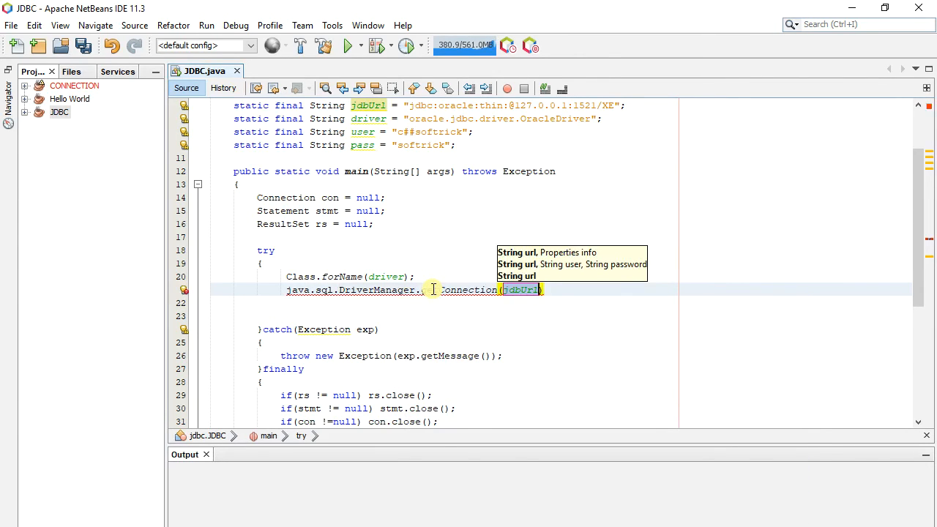
{"action": "key", "text": "BackSpace"}
{"action": "type", "text": "jdb"}
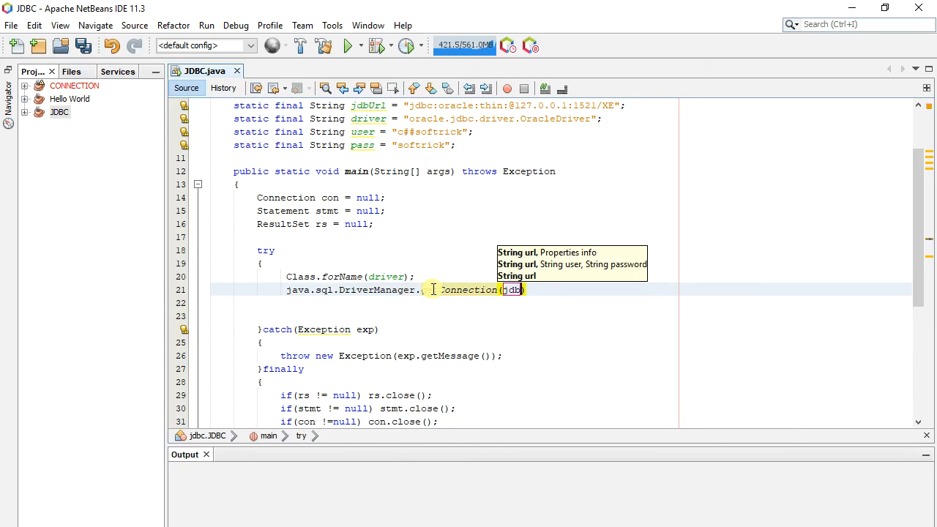
{"action": "type", "text": "Url"}
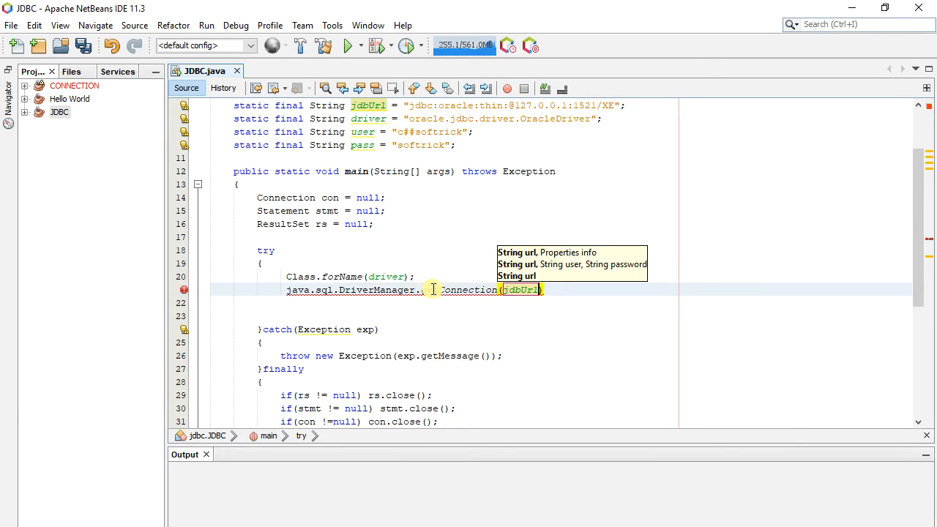
{"action": "type", "text": ","}
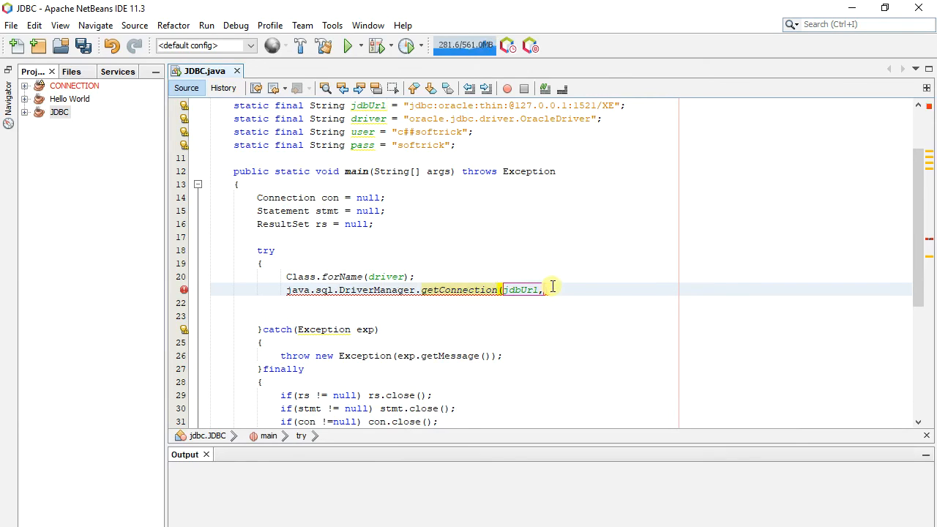
{"action": "type", "text": " user,pass)"}
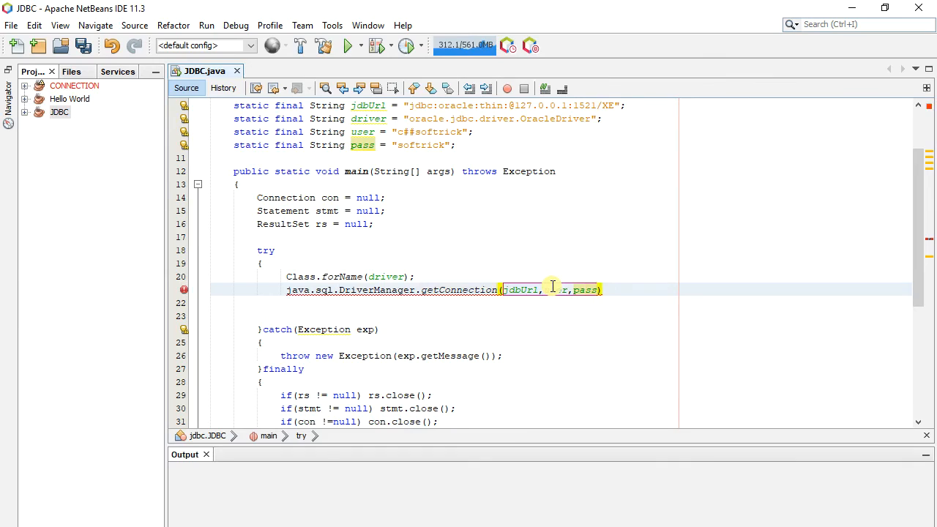
{"action": "type", "text": ";"}
{"action": "key", "text": "Return"}
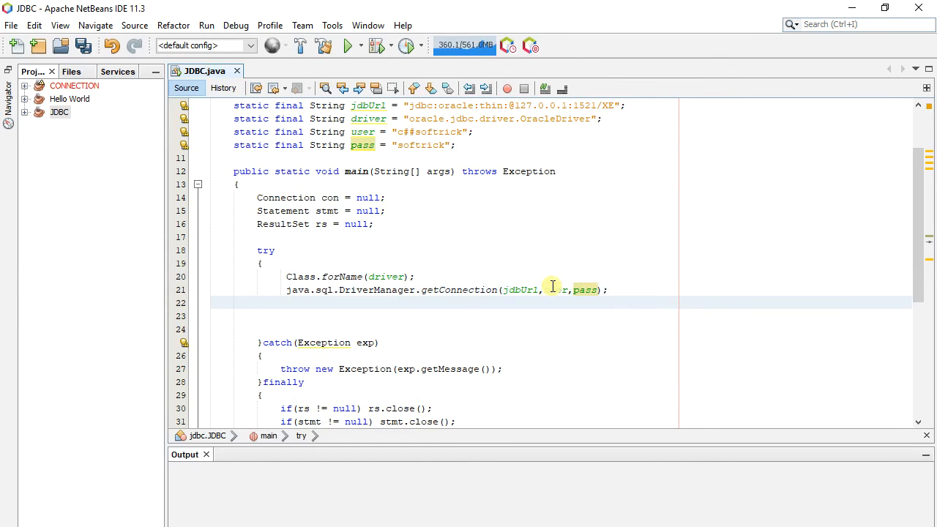
Add stmt = con.createStatement(); on the next line.
{"action": "key", "text": "Up"}
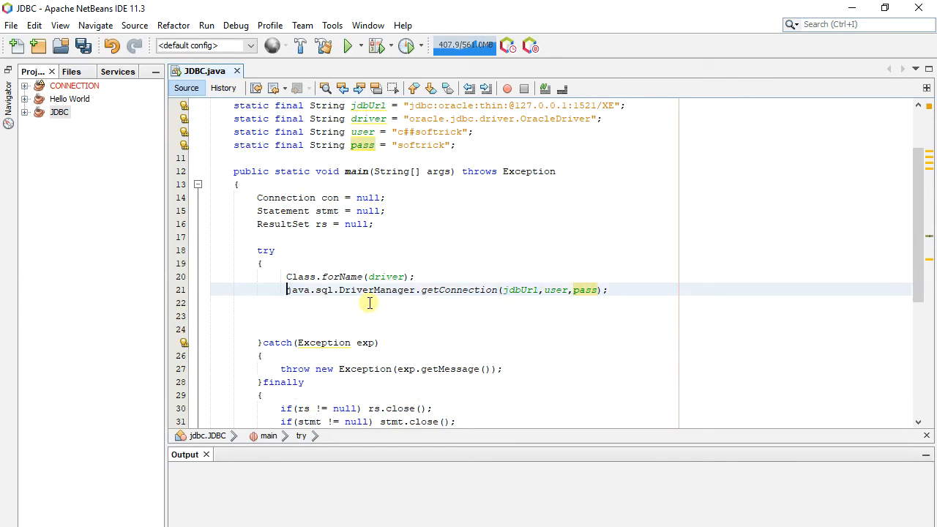
{"action": "type", "text": "con ="}
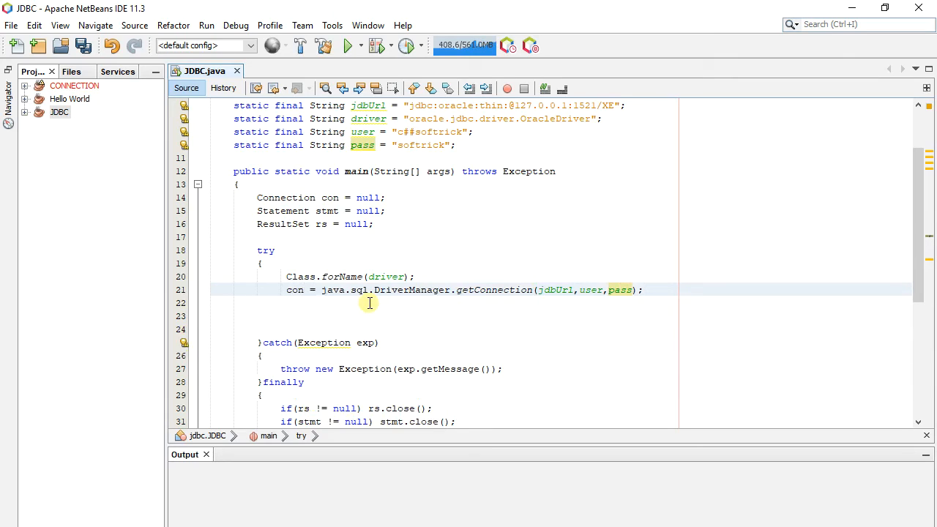
{"action": "key", "text": "End"}
{"action": "key", "text": "Return"}
{"action": "key", "text": "BackSpace"}
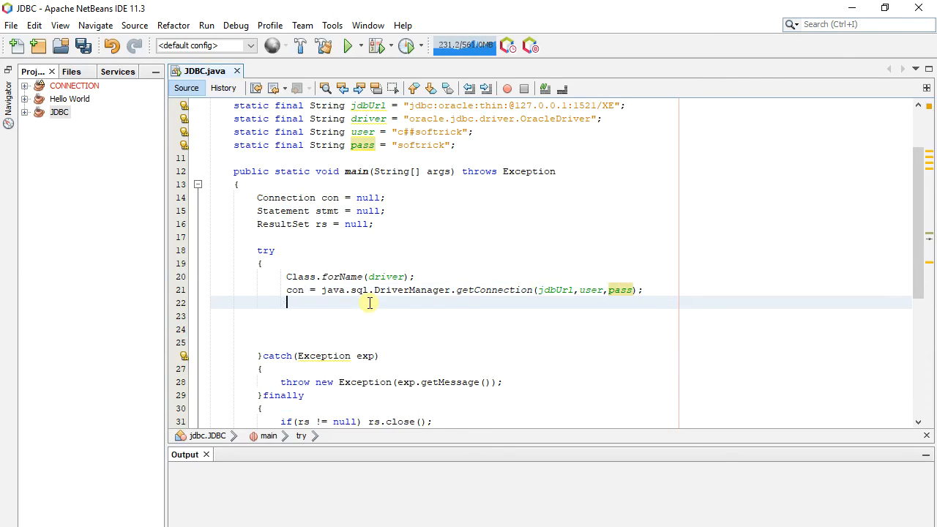
{"action": "type", "text": "tmt = "}
{"action": "type", "text": "con."}
{"action": "key", "text": "ctrl+space"}
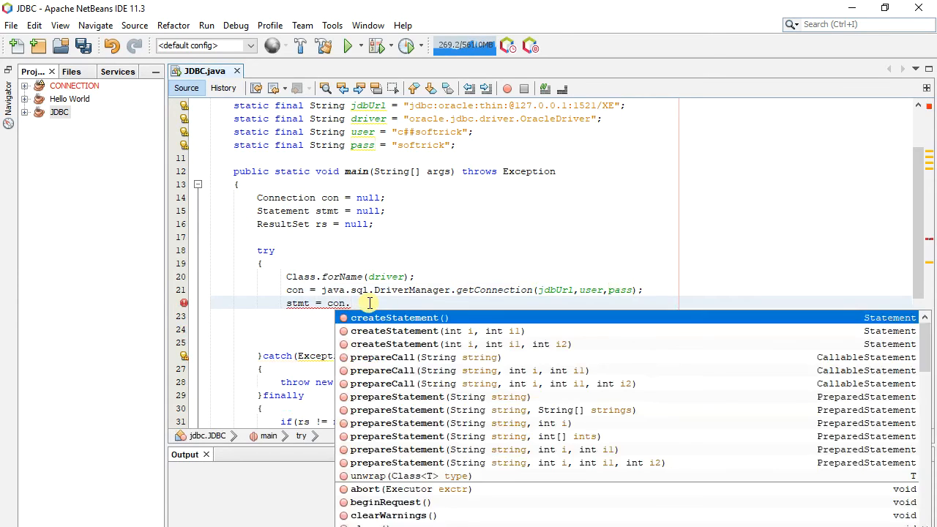
{"action": "type", "text": "c"}
{"action": "key", "text": "Return"}
{"action": "type", "text": ";"}
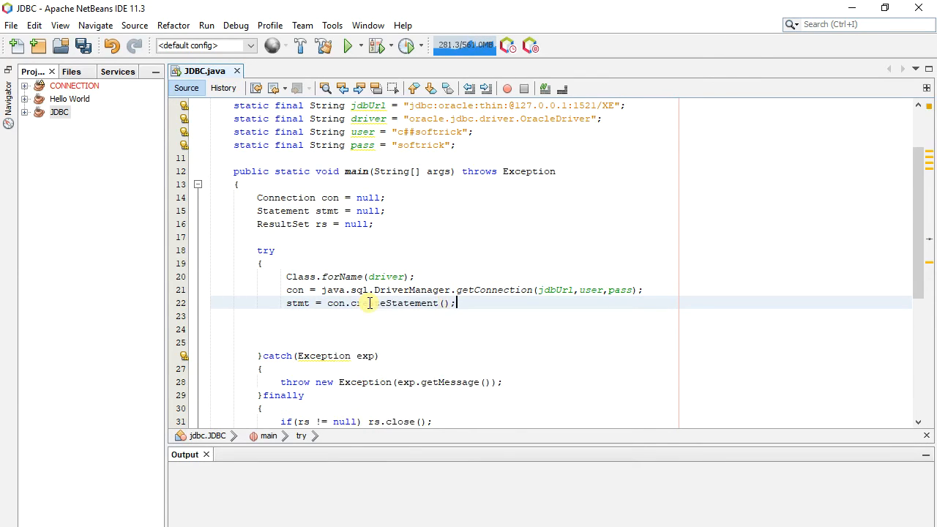
{"action": "key", "text": "Return"}
Add String sql = "SELECT TO_CHAR(SYSDATE,'DD-MON-RRRR') DTE FROM DUAL"; after createStatement.
{"action": "left_click", "coordinate": [457, 303]}
{"action": "key", "text": "Return"}
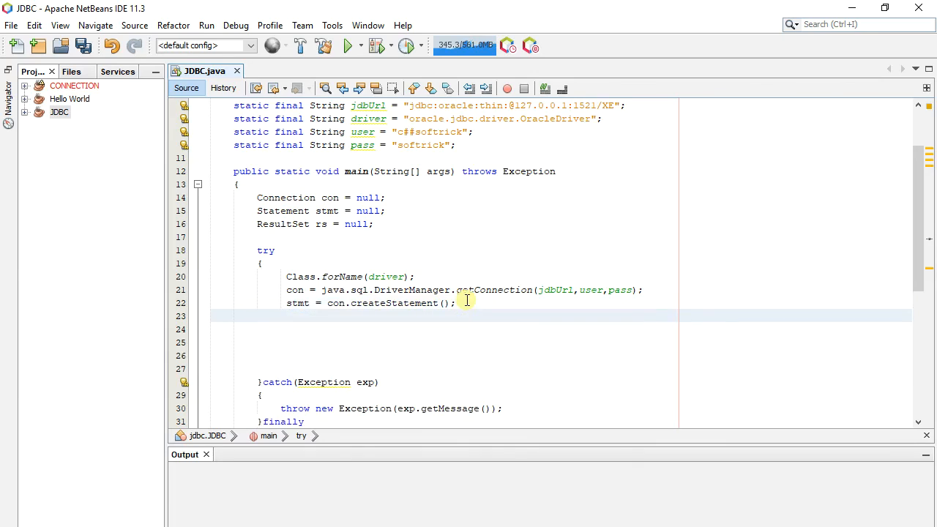
{"action": "type", "text": "ring "}
{"action": "type", "text": "sql =\""}
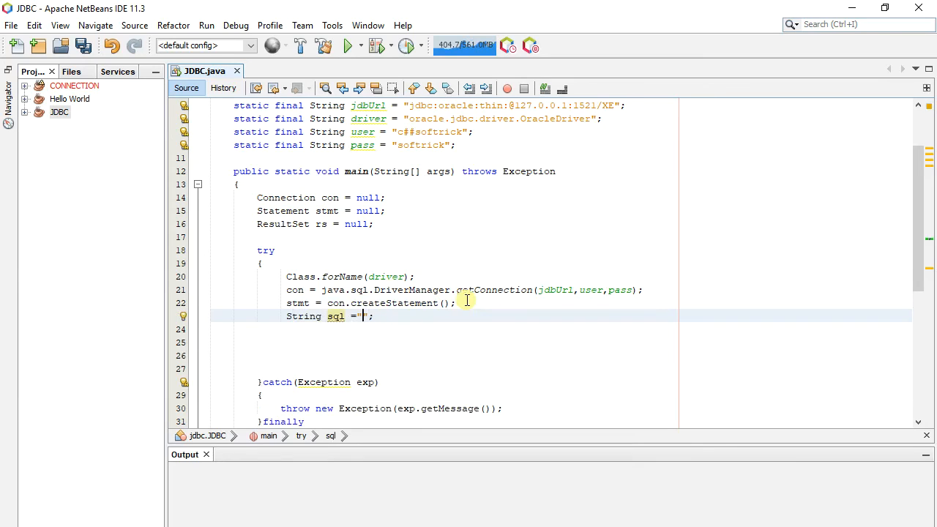
{"action": "type", "text": "SELECT TO"}
{"action": "type", "text": "_CHAR(SY"}
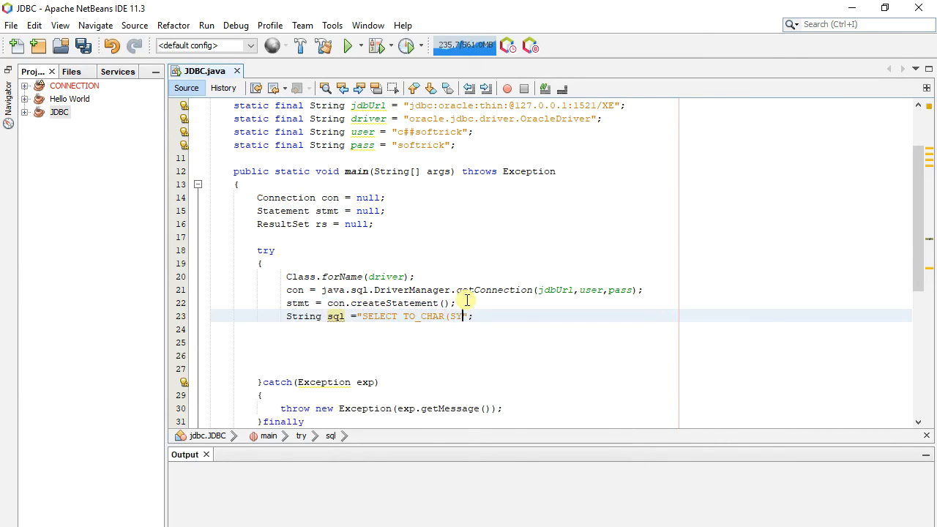
{"action": "type", "text": "SDATE,'"}
{"action": "type", "text": "DD-MON-"}
{"action": "type", "text": "RRRR'"}
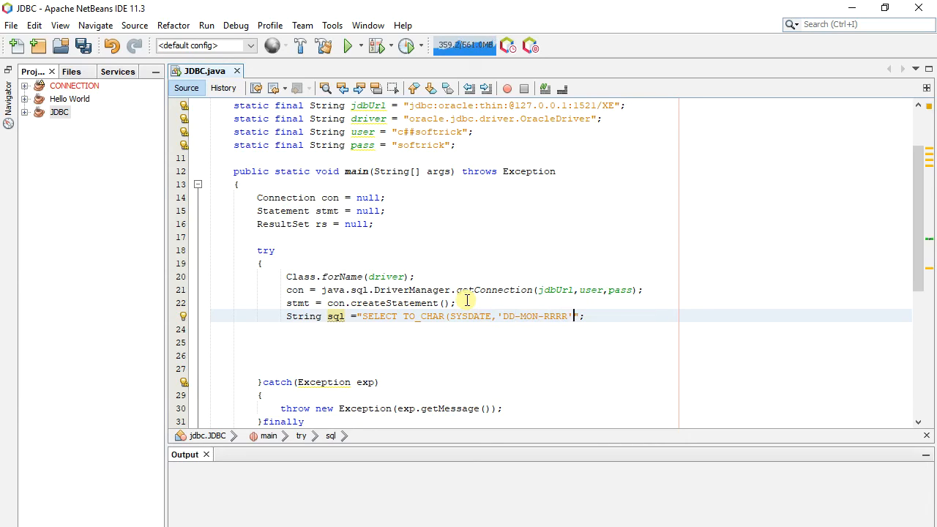
{"action": "type", "text": ") DTE F"}
{"action": "type", "text": "ROM DUAL;"}
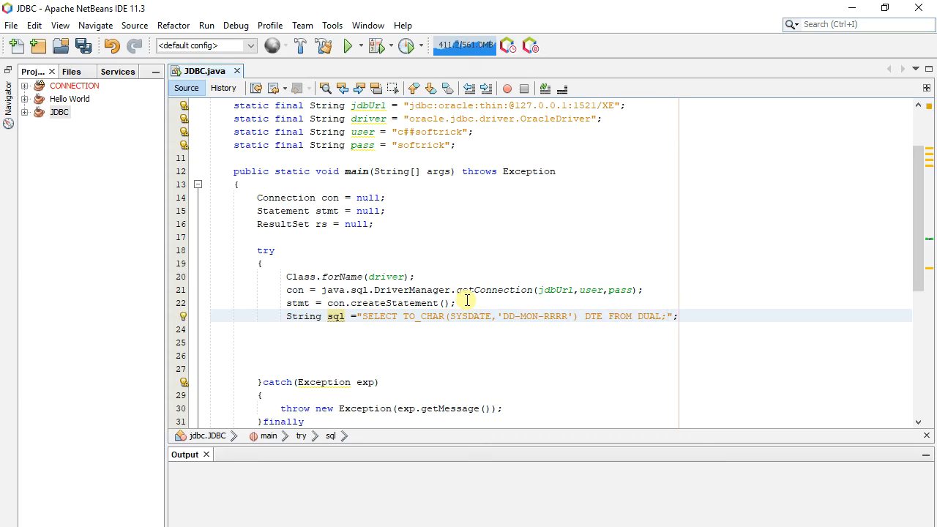
{"action": "key", "text": "BackSpace"}
{"action": "key", "text": "End"}
{"action": "key", "text": "Return"}
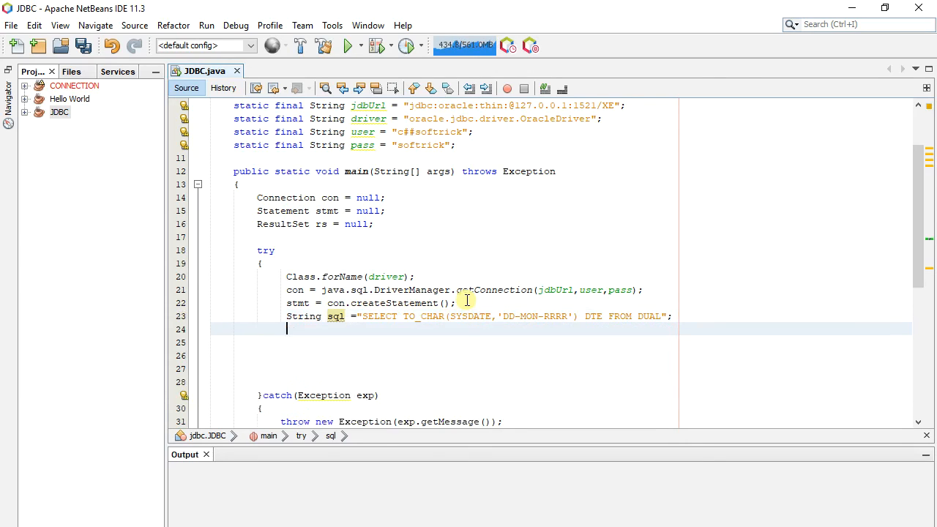
{"action": "left_click", "coordinate": [673, 316]}
Add rs = stmt.executeQuery(sql); using code completion.
{"action": "key", "text": "Return"}
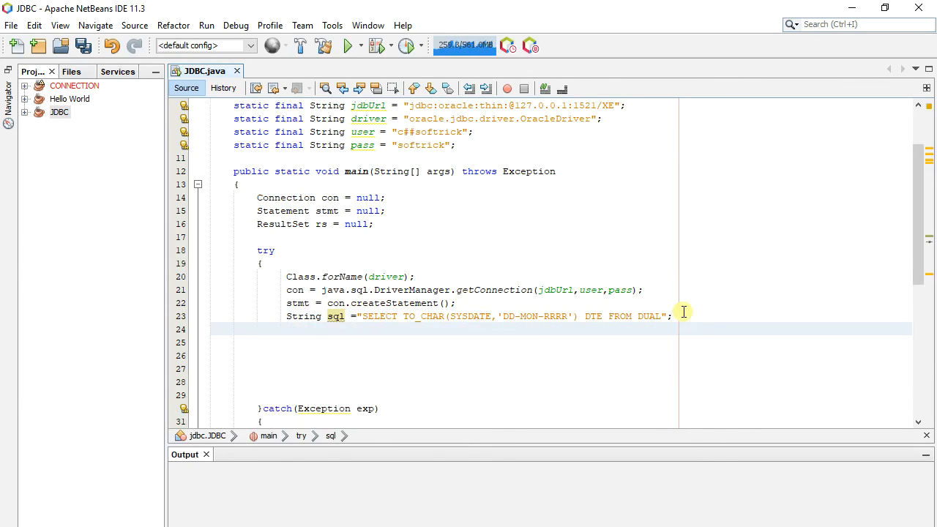
{"action": "type", "text": "RS"}
{"action": "key", "text": "BackSpace"}
{"action": "key", "text": "BackSpace"}
{"action": "type", "text": "rs"}
{"action": "type", "text": " = stmt."}
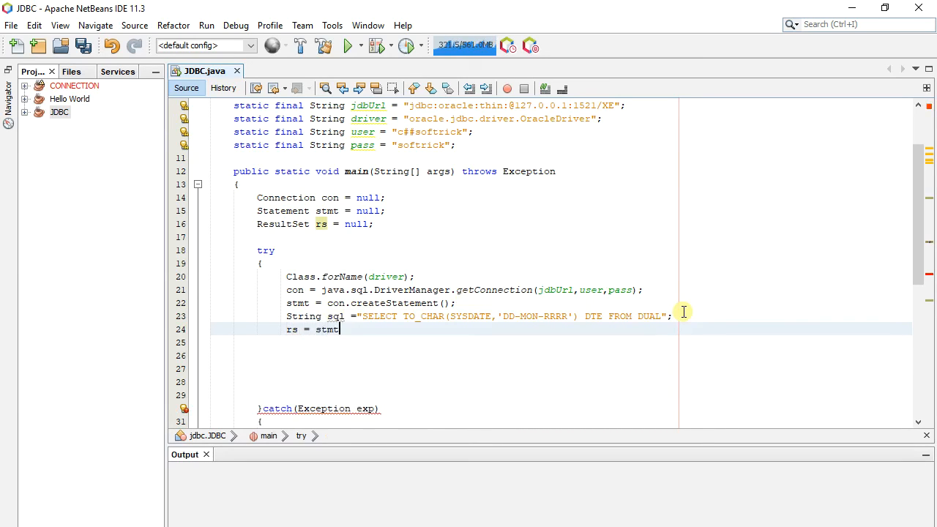
{"action": "type", "text": "e"}
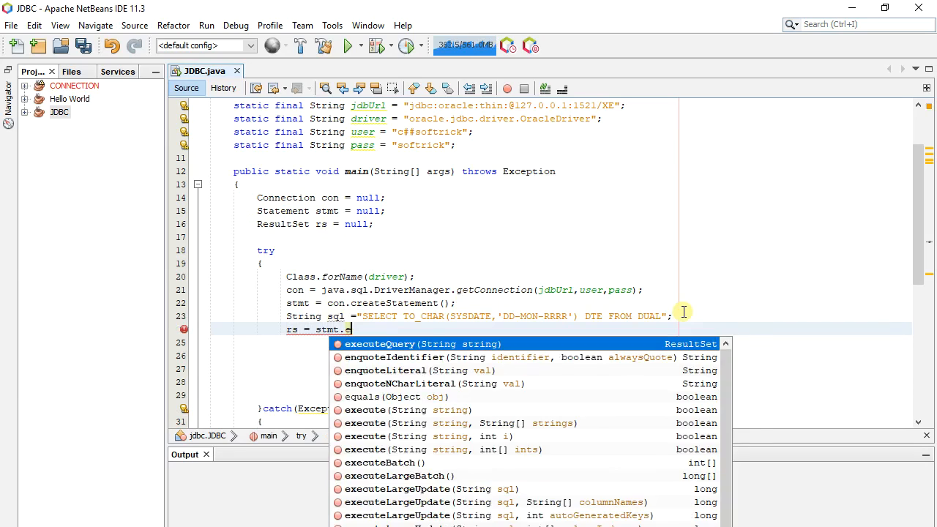
{"action": "key", "text": "Return"}
{"action": "key", "text": "Return"}
{"action": "type", "text": ";"}
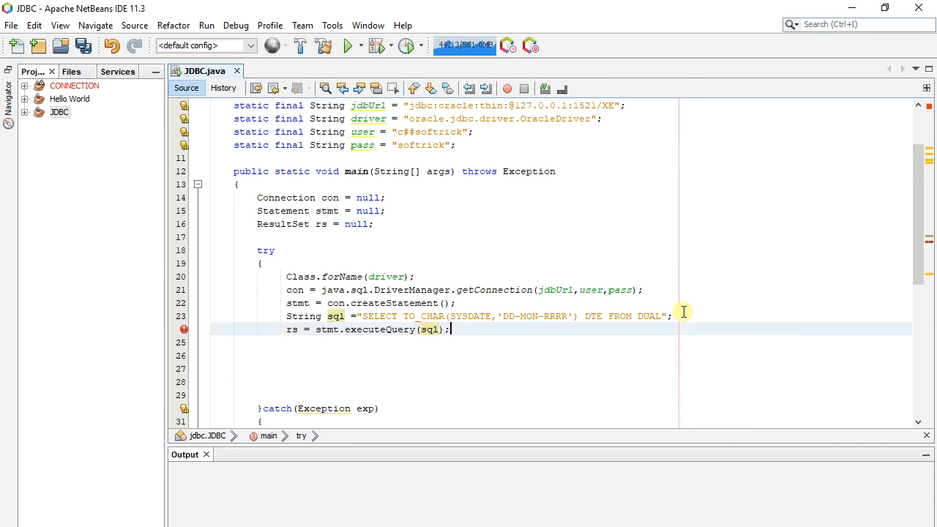
{"action": "key", "text": "Return"}
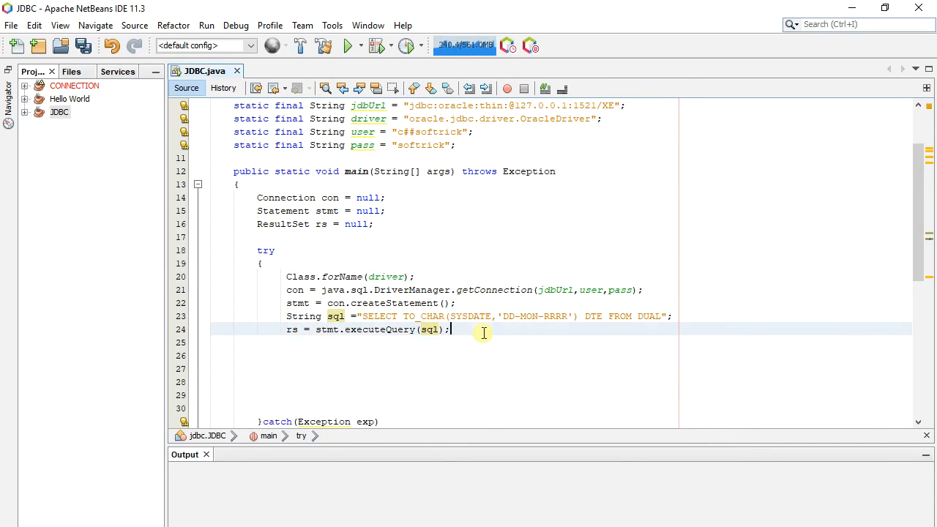
{"action": "type", "text": "(rs."}
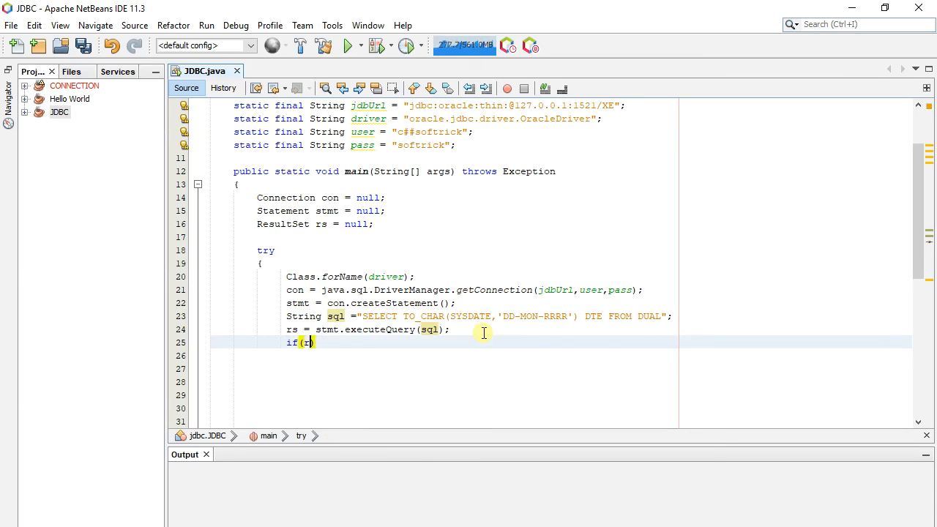
{"action": "type", "text": "()"}
Add if(rs.next()) System.out.println(rs.getString("DTE"));.
{"action": "key", "text": "End"}
{"action": "key", "text": "Return"}
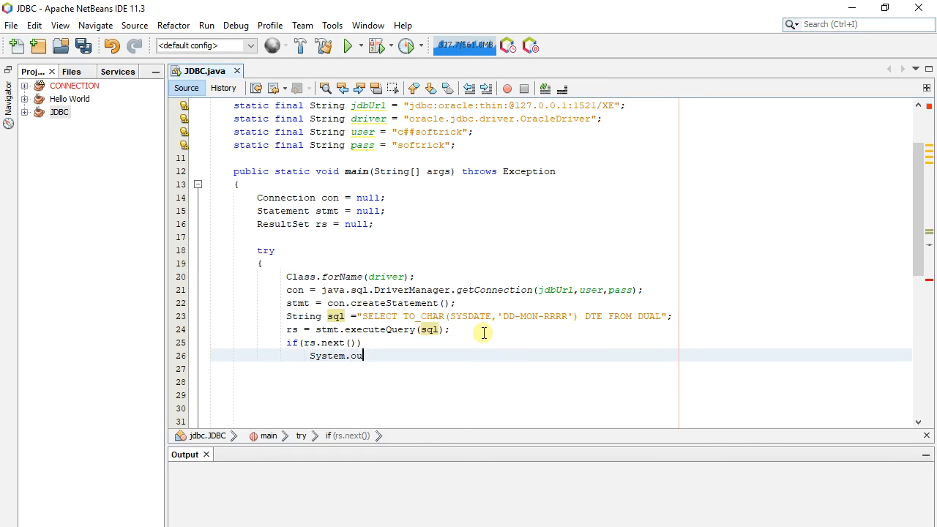
{"action": "type", "text": "t.println"}
{"action": "type", "text": "();"}
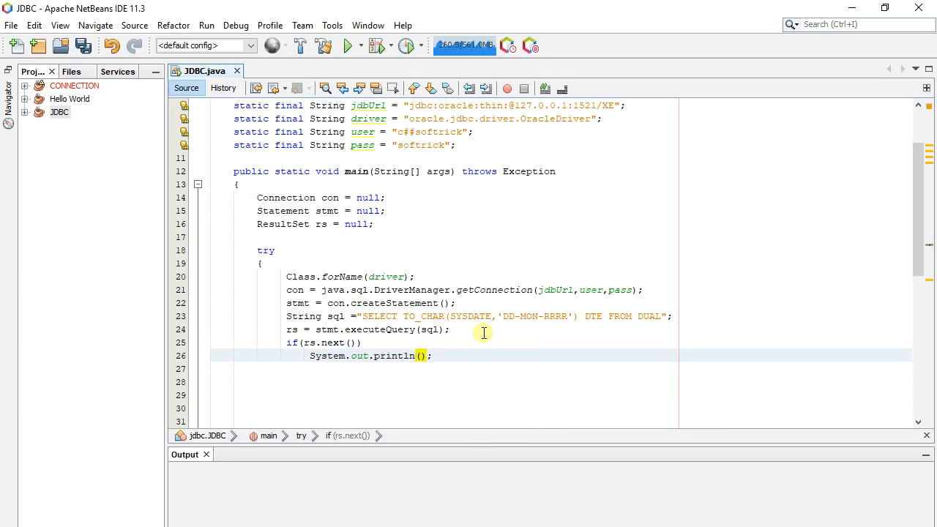
{"action": "key", "text": "Left"}
{"action": "key", "text": "Left"}
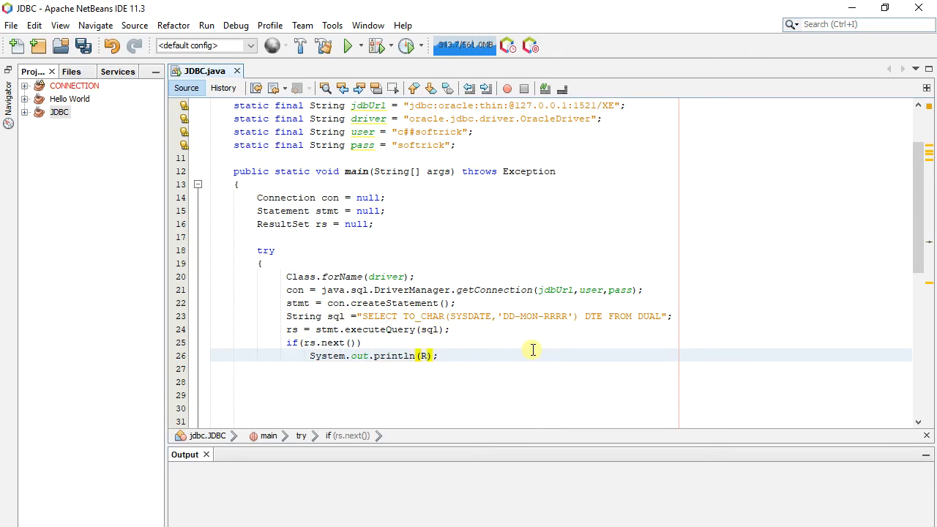
{"action": "type", "text": "("}
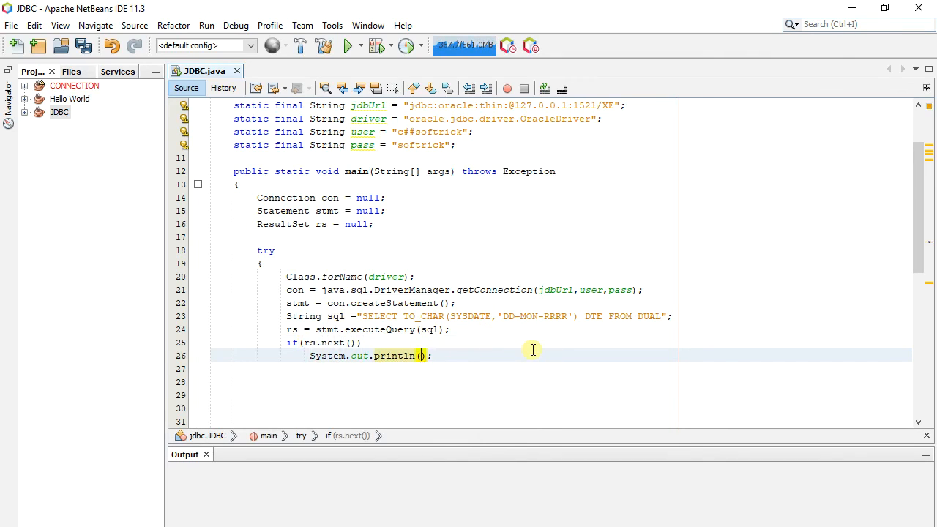
{"action": "type", "text": ".getStr"}
{"action": "type", "text": "("}
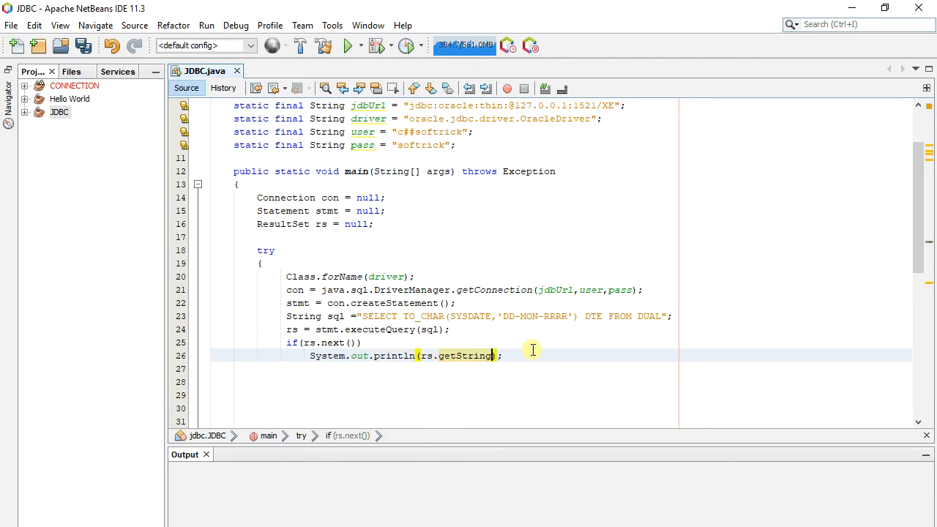
{"action": "type", "text": "\"DTE"}
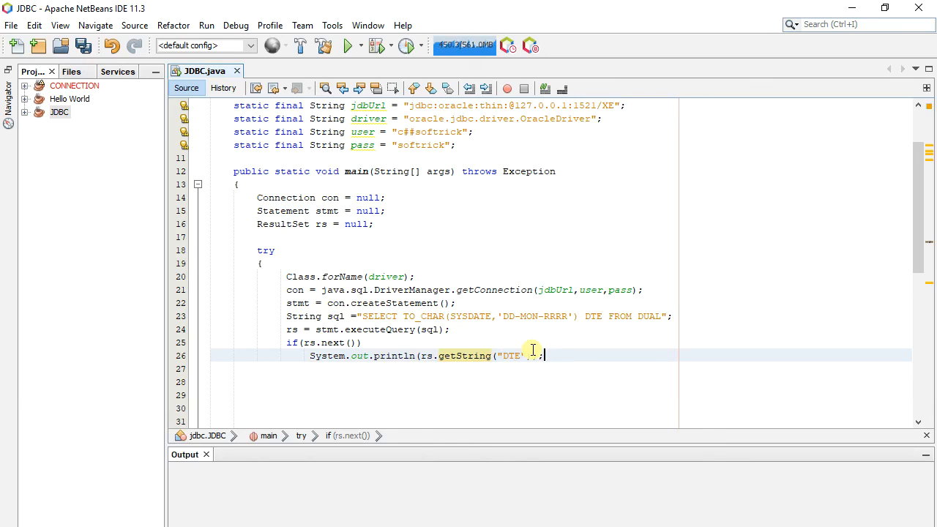
{"action": "type", "text": "."}
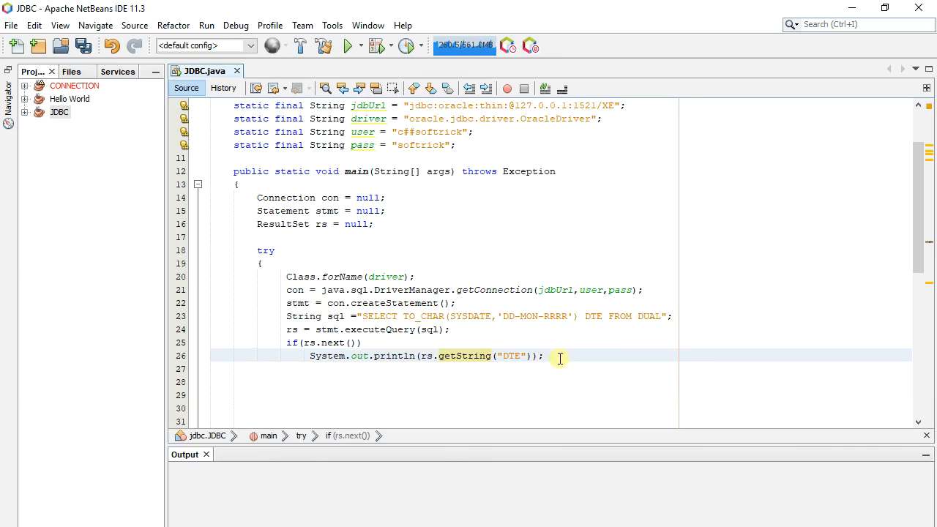
Set a breakpoint on the getConnection line (line 21).
{"action": "left_click", "coordinate": [546, 329]}
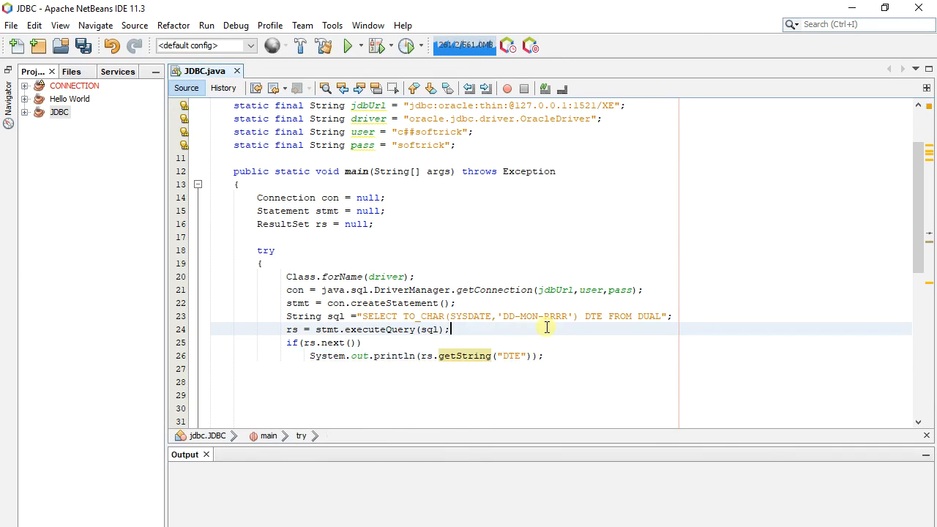
{"action": "left_click", "coordinate": [546, 328]}
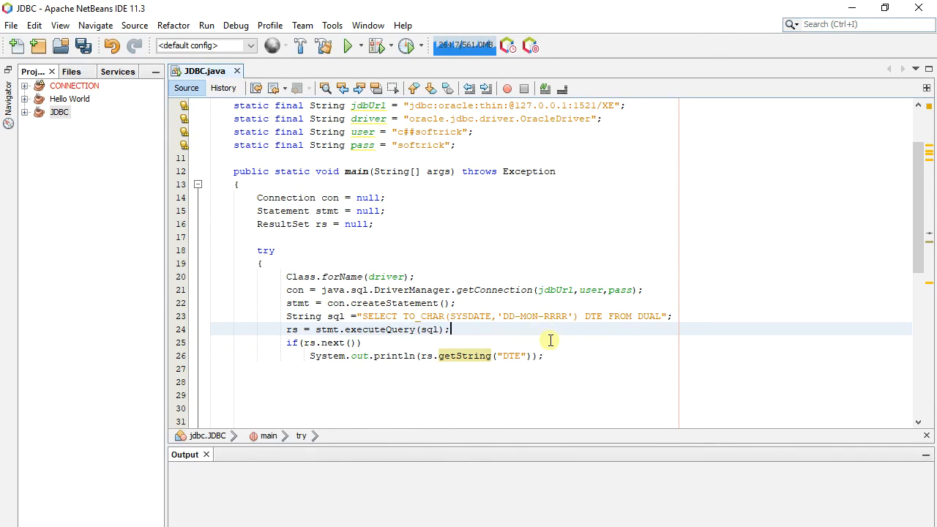
{"action": "left_click", "coordinate": [262, 264]}
{"action": "left_click", "coordinate": [183, 290]}
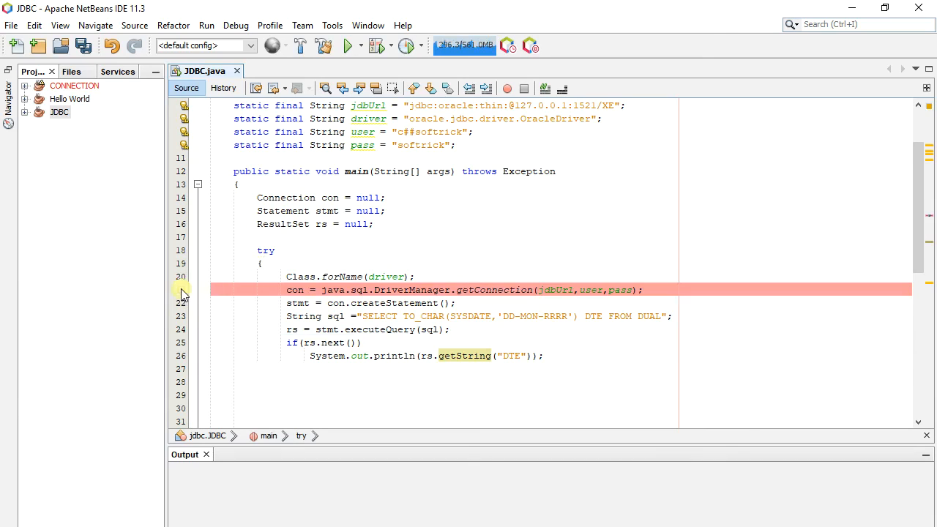
{"action": "key", "text": "ctrl+F5"}
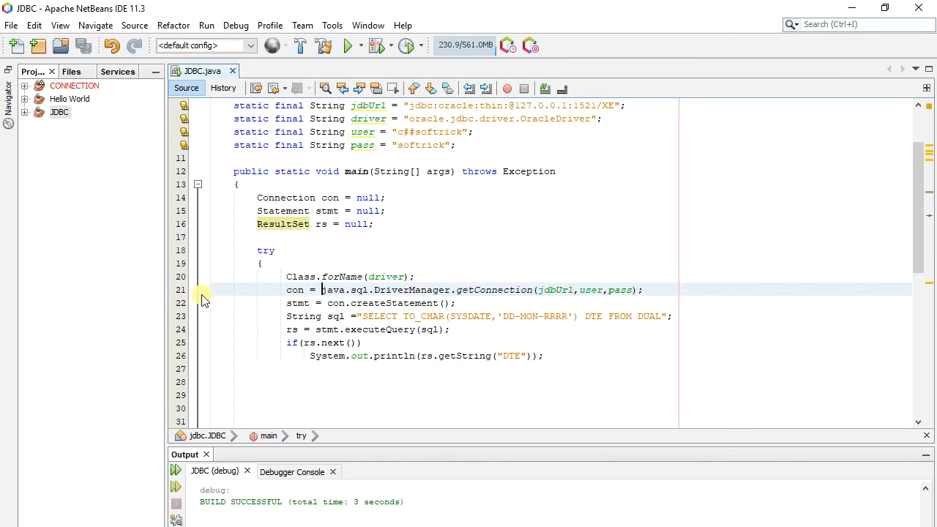
{"action": "left_click", "coordinate": [181, 290]}
{"action": "left_click", "coordinate": [311, 329]}
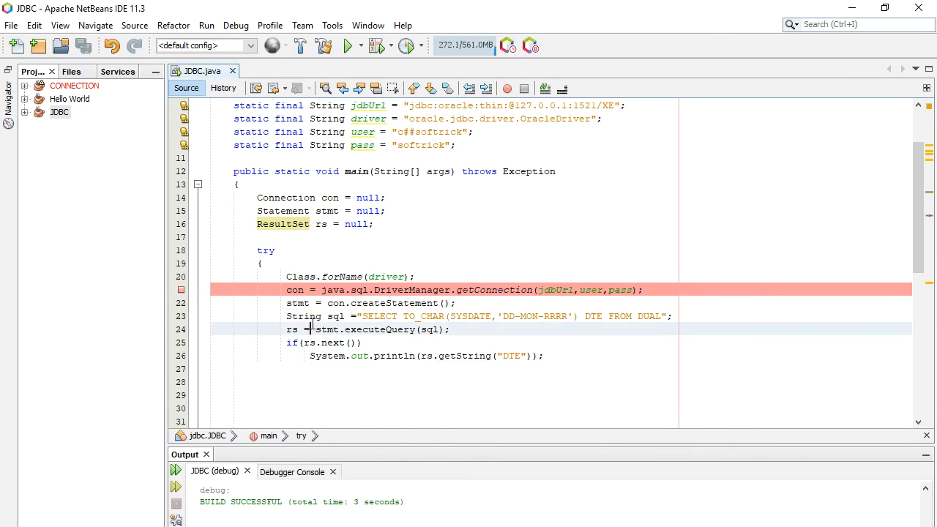
Debug the JDBC project from its context menu, pausing at the breakpoint.
{"action": "right_click", "coordinate": [59, 112]}
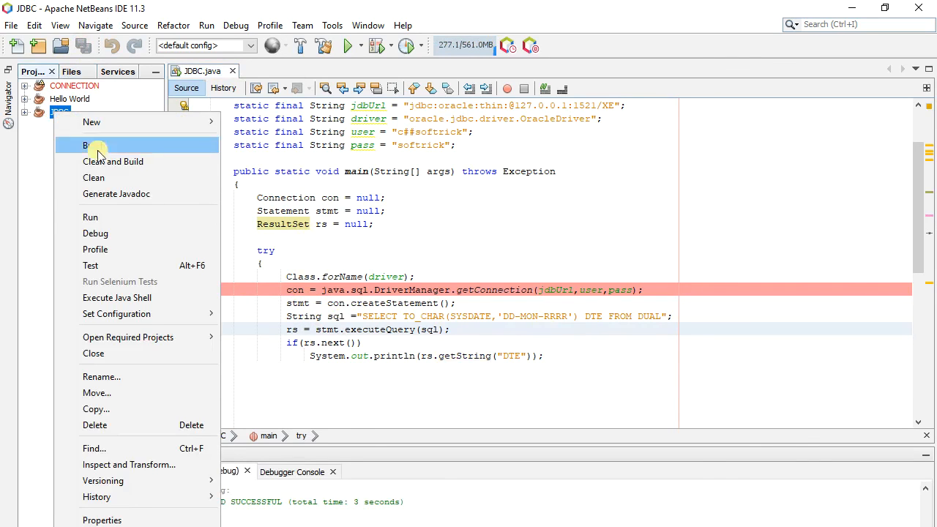
{"action": "left_click", "coordinate": [109, 231]}
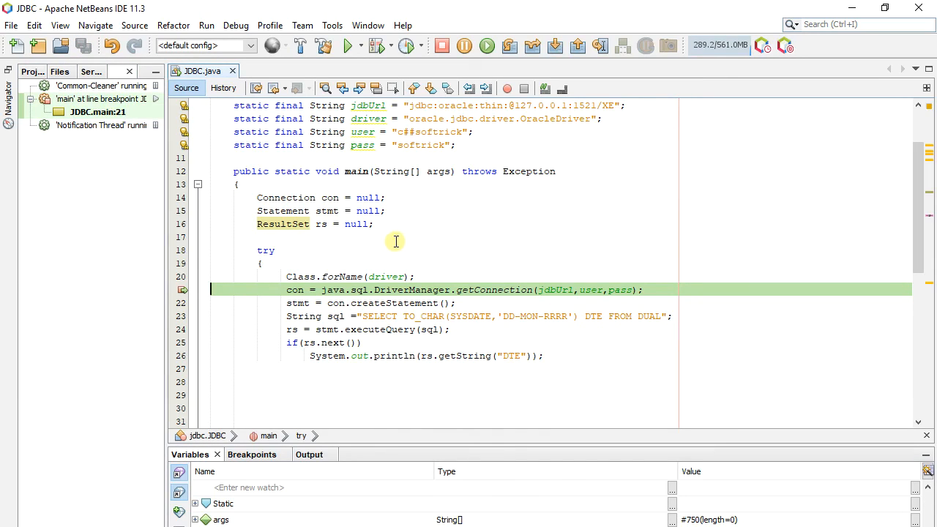
Continue past the database connection line and bring up the Output console.
{"action": "left_click", "coordinate": [402, 236]}
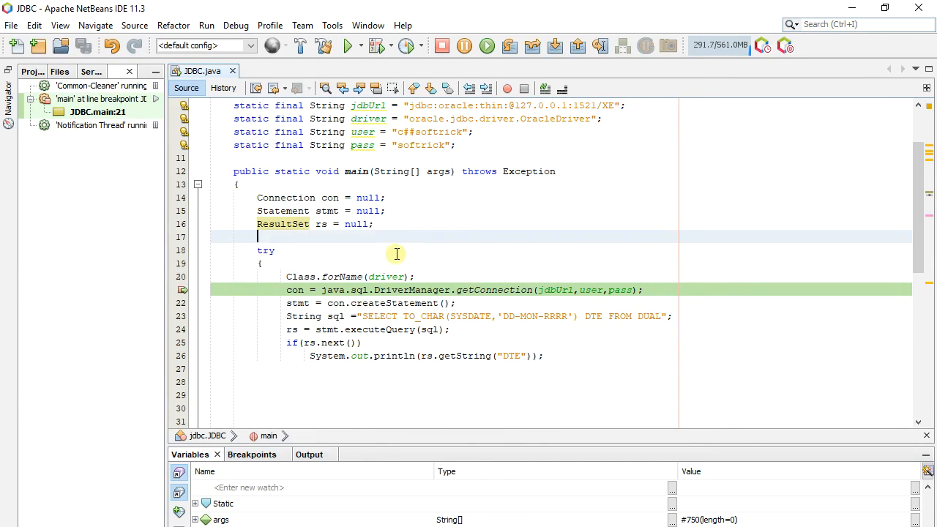
{"action": "left_click", "coordinate": [397, 254]}
{"action": "key", "text": "F5"}
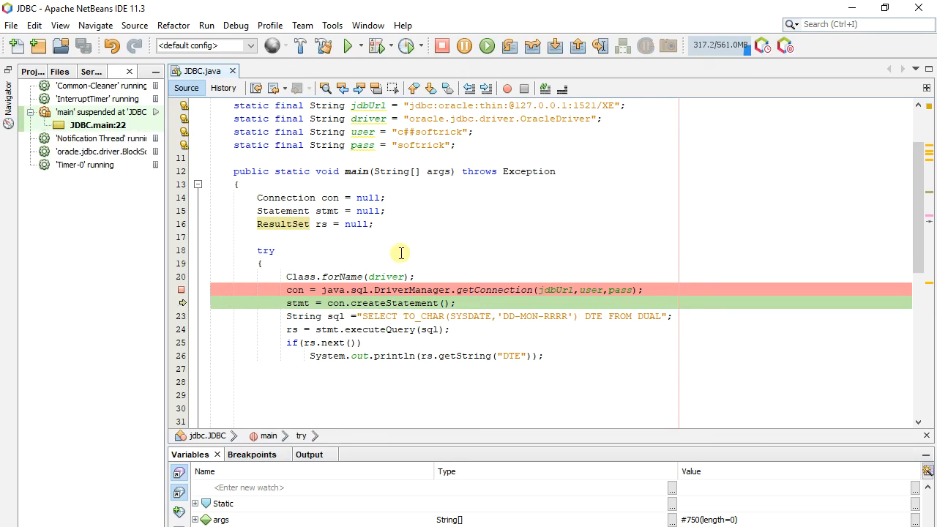
{"action": "left_click", "coordinate": [417, 249]}
{"action": "left_click", "coordinate": [309, 454]}
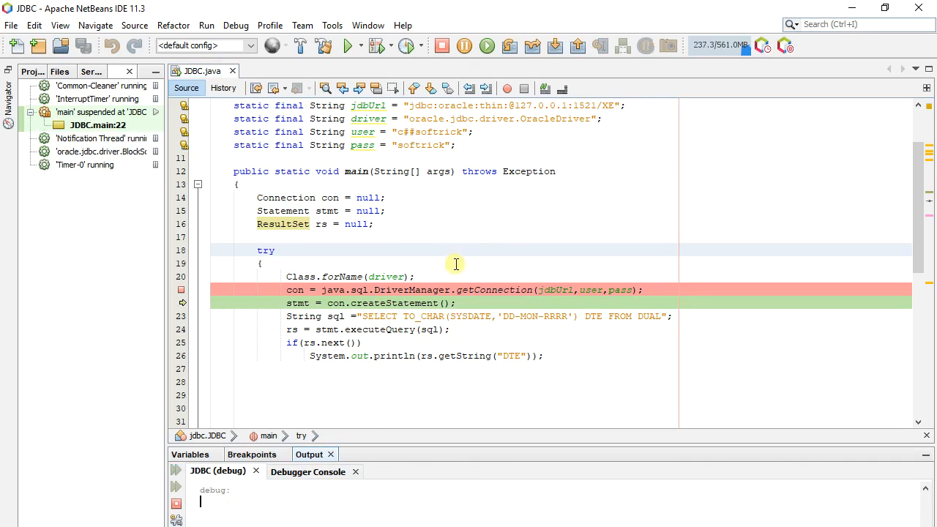
Step over lines 23, executeQuery and rs.next() to reach the println on line 26.
{"action": "key", "text": "F8"}
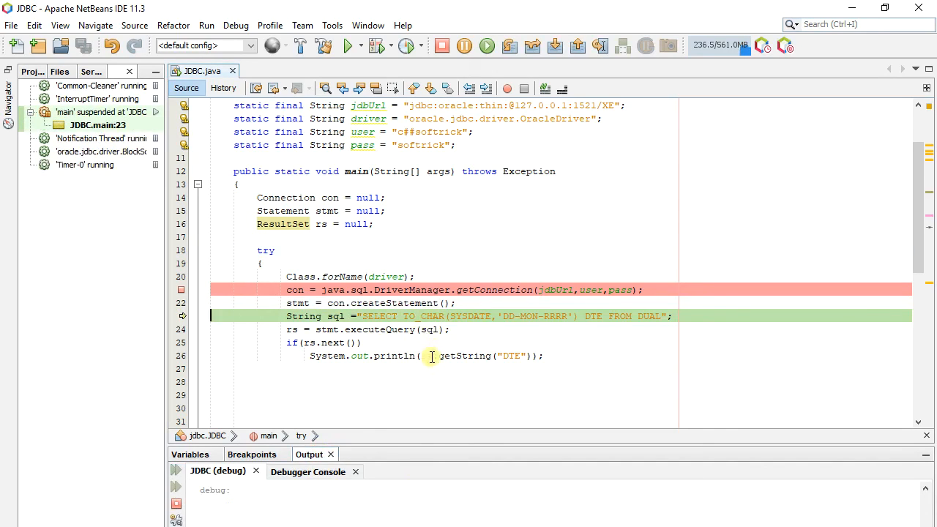
{"action": "key", "text": "F8"}
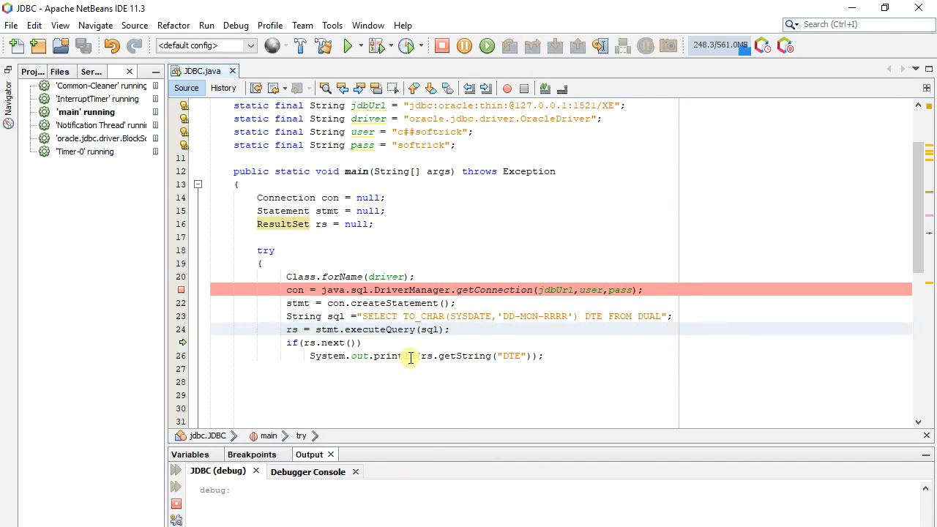
{"action": "key", "text": "F8"}
{"action": "key", "text": "F8"}
{"action": "key", "text": "F8"}
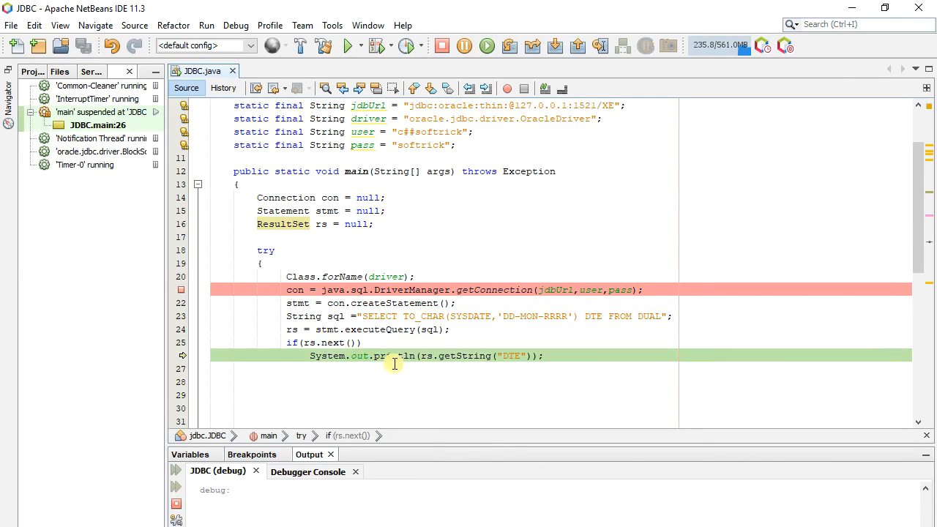
{"action": "key", "text": "F8"}
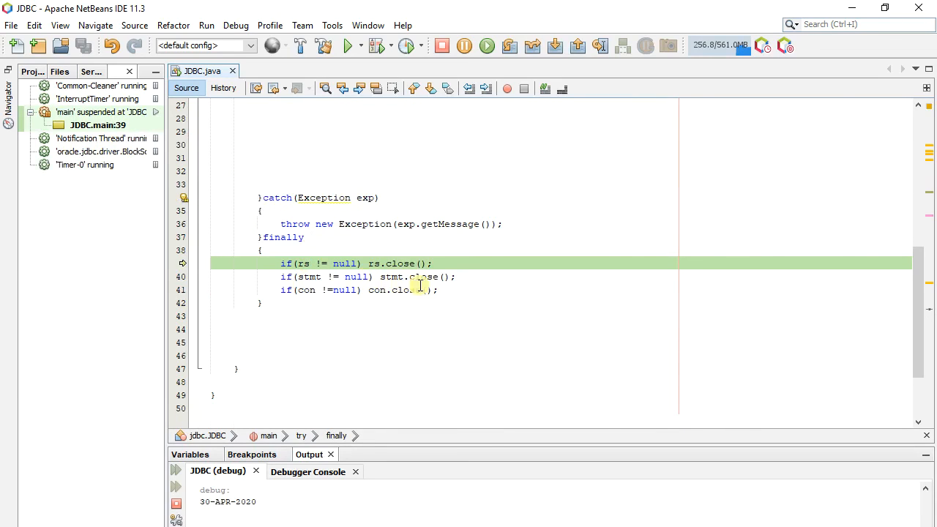
Step through the finally block to BUILD SUCCESSFUL and select the printed 30-APR-2020.
{"action": "key", "text": "F8"}
{"action": "key", "text": "F8"}
{"action": "key", "text": "F8"}
{"action": "key", "text": "F8"}
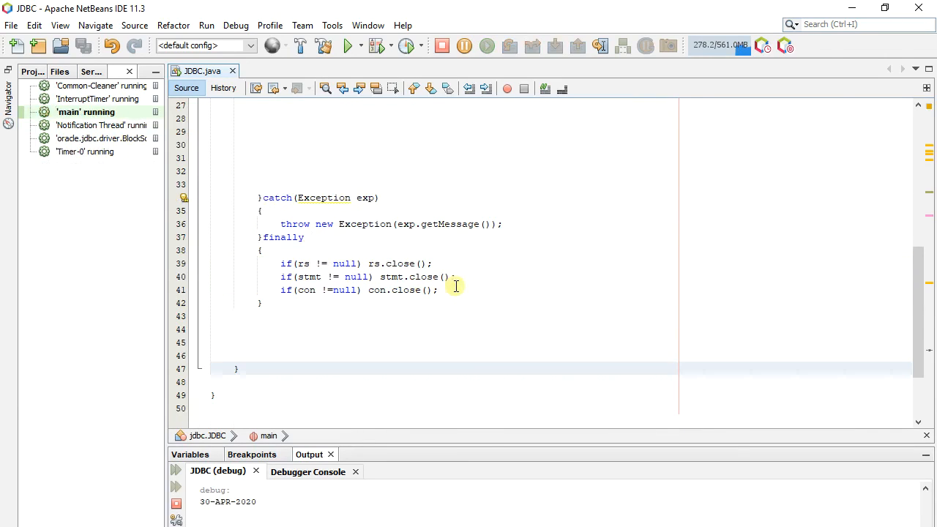
{"action": "left_click_drag", "start_coordinate": [200, 502], "coordinate": [257, 502]}
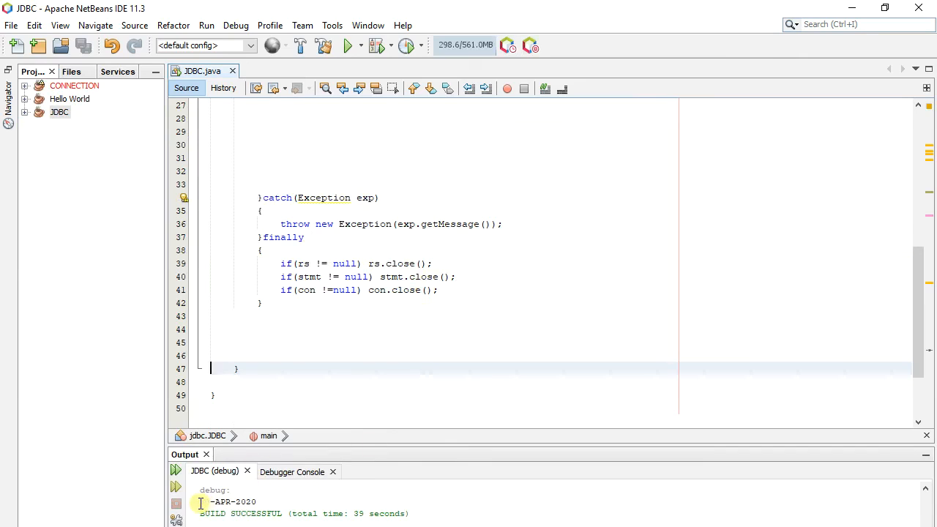